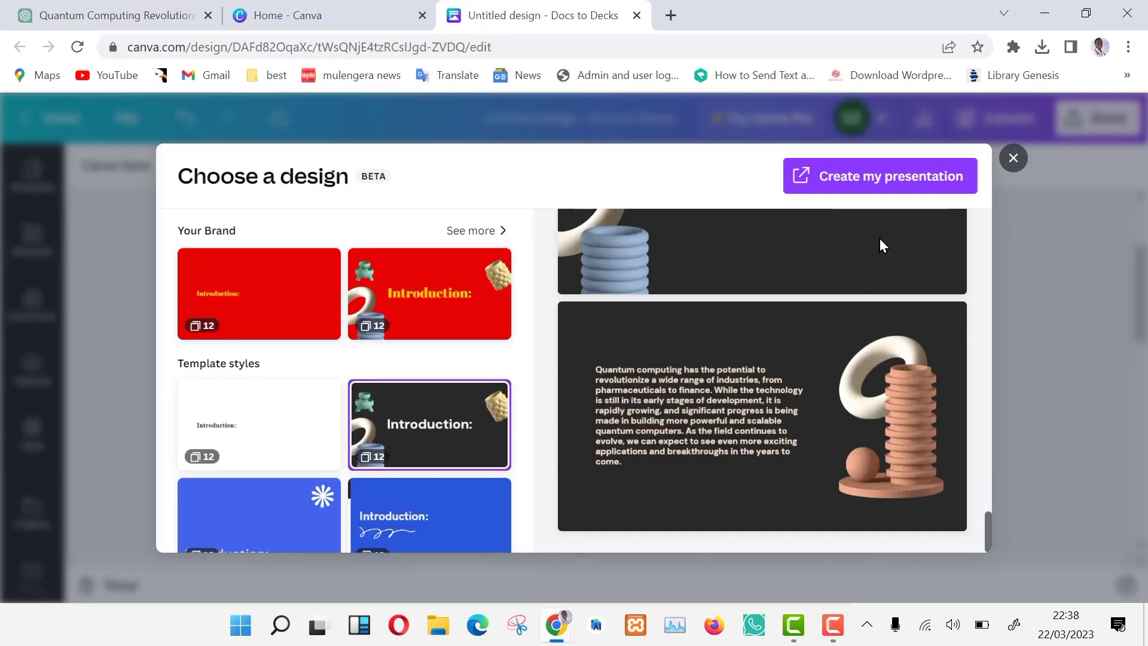
- Generate the presentation from the selected dark quantum computing template style
click(893, 188)
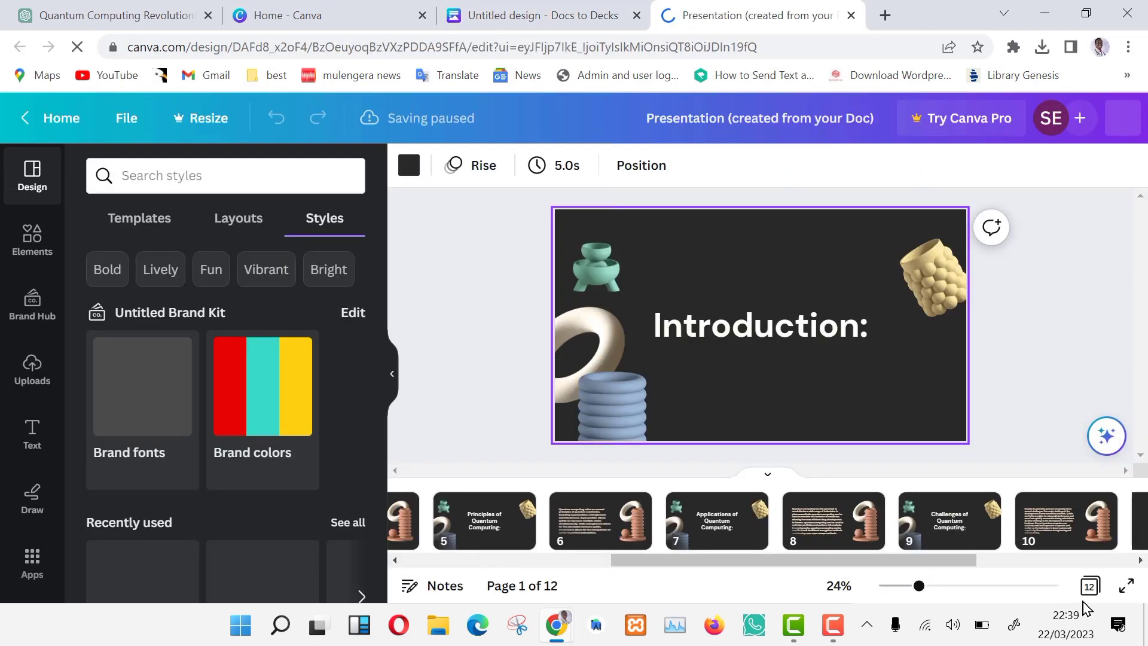
- Play the generated deck full screen and advance past the Introduction slide
click(1127, 586)
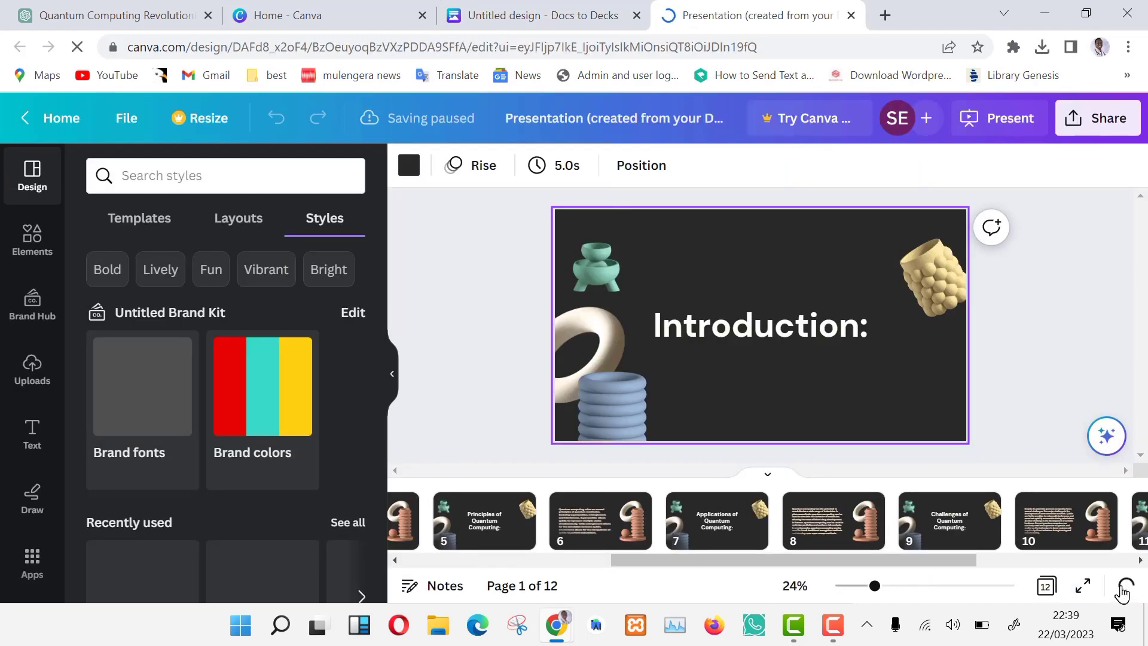
key(Right)
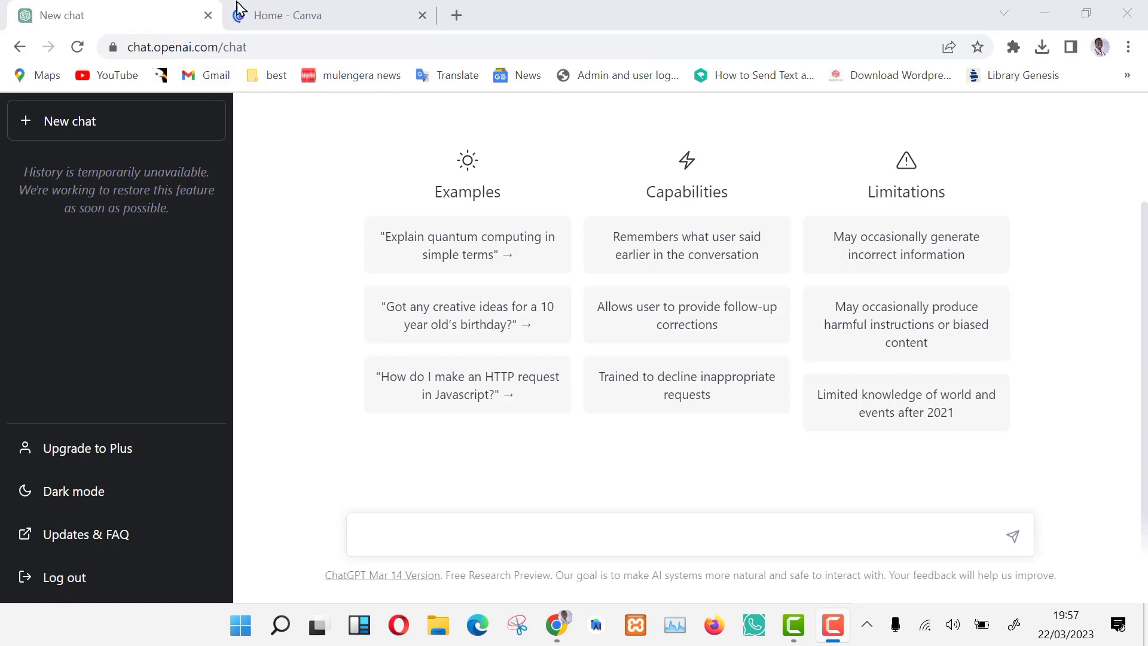
click(239, 10)
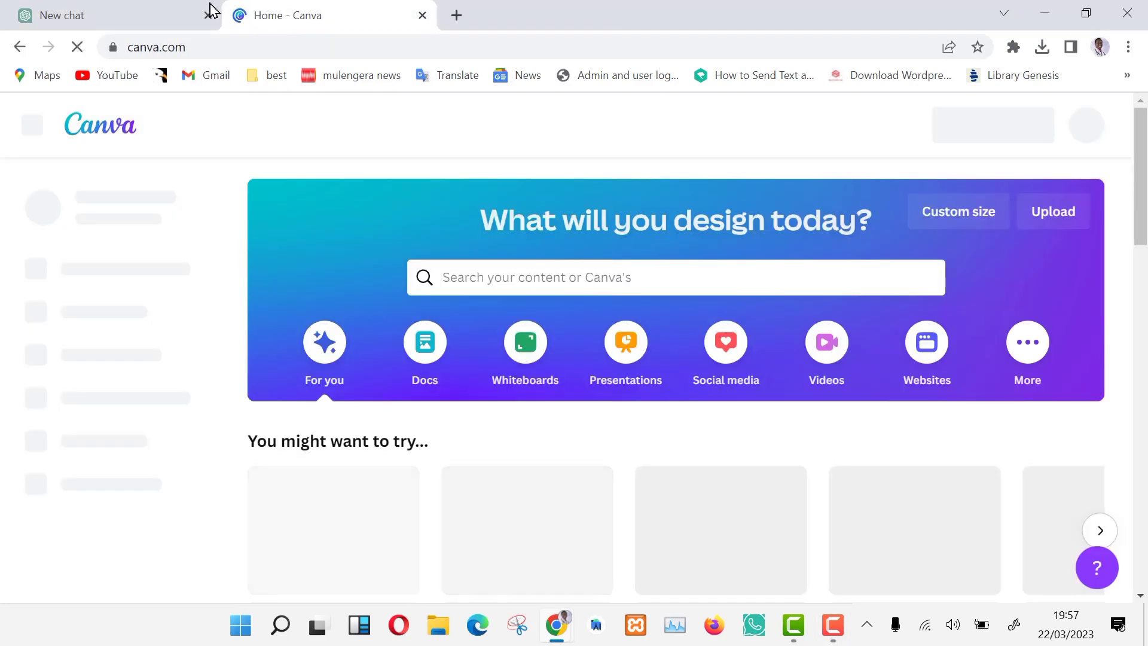
click(125, 15)
click(263, 17)
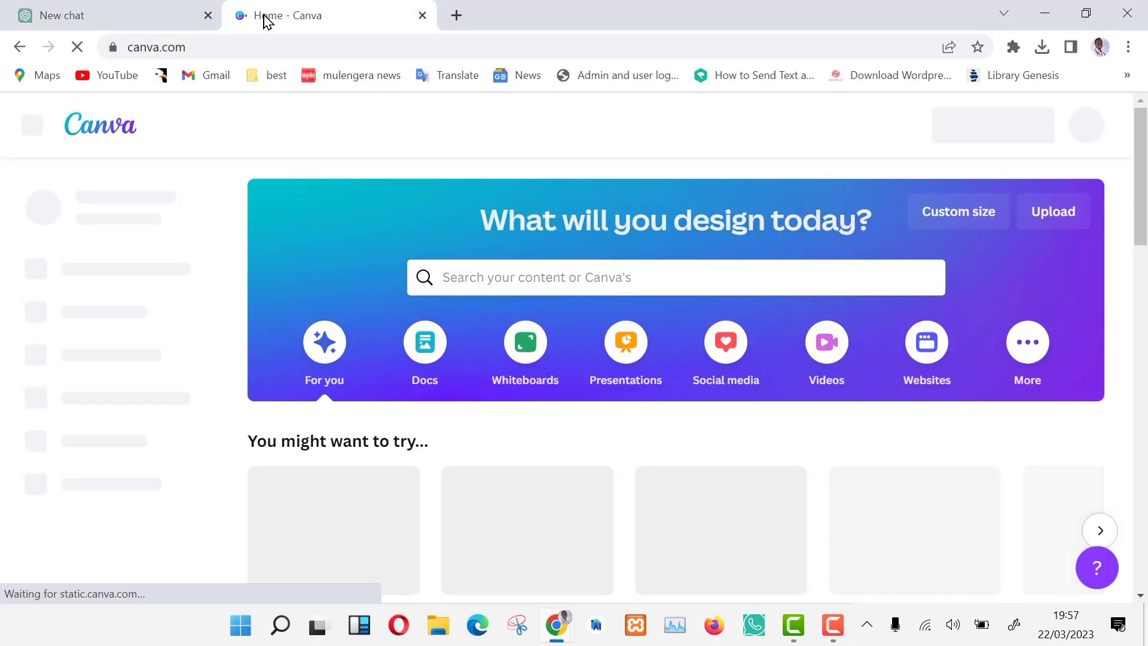
scroll(455, 406, down, 1)
scroll(453, 407, down, 5)
scroll(454, 406, up, 6)
scroll(453, 407, down, 7)
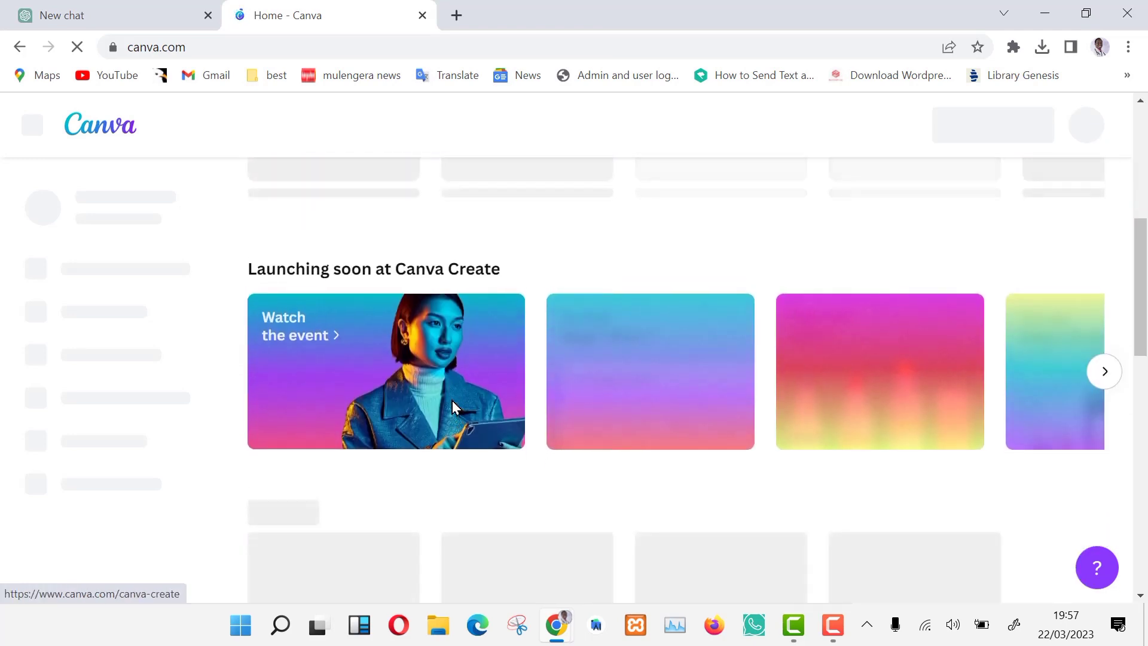
scroll(453, 405, up, 6)
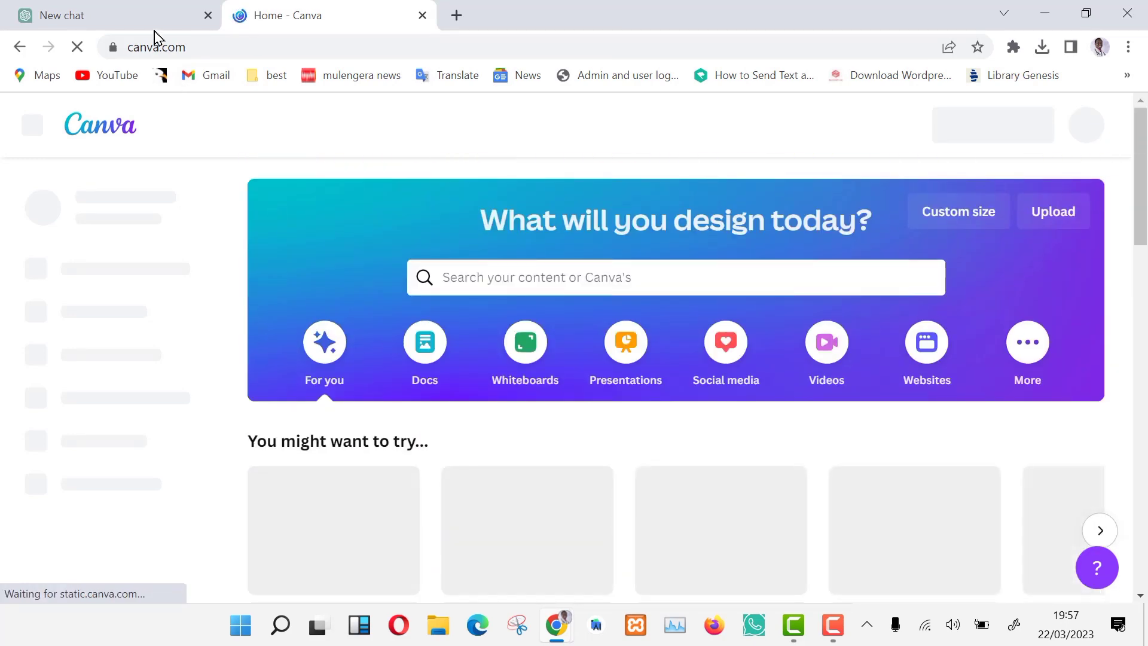
click(149, 21)
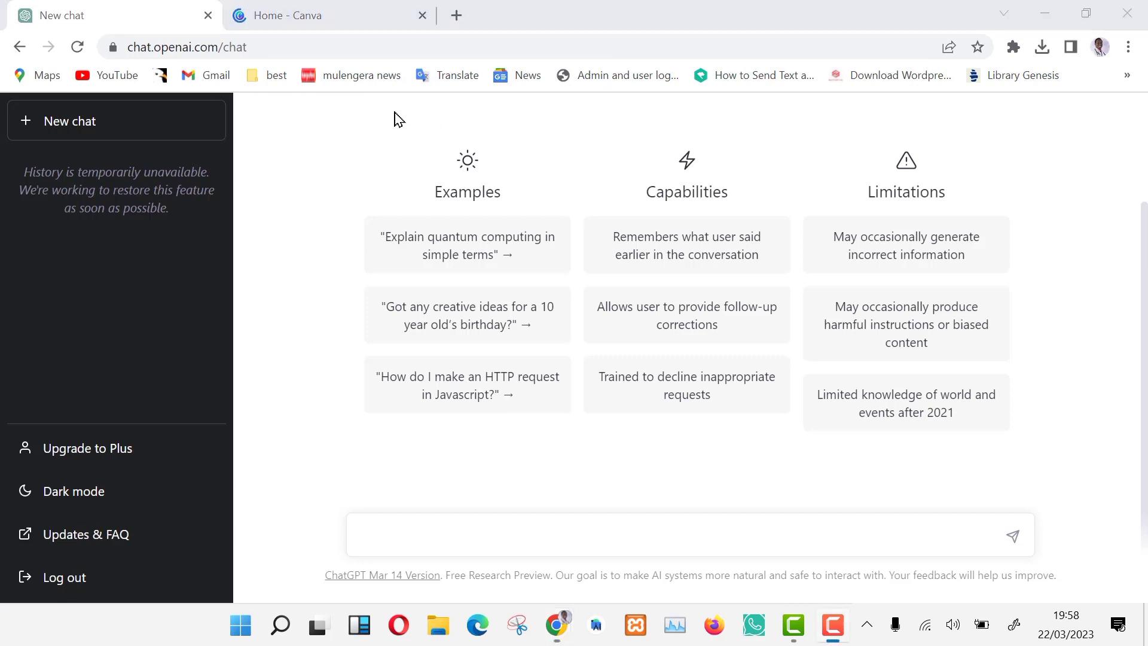
- Ask ChatGPT for a paper-format quantum computing article and select its text from Introduction onward
click(419, 527)
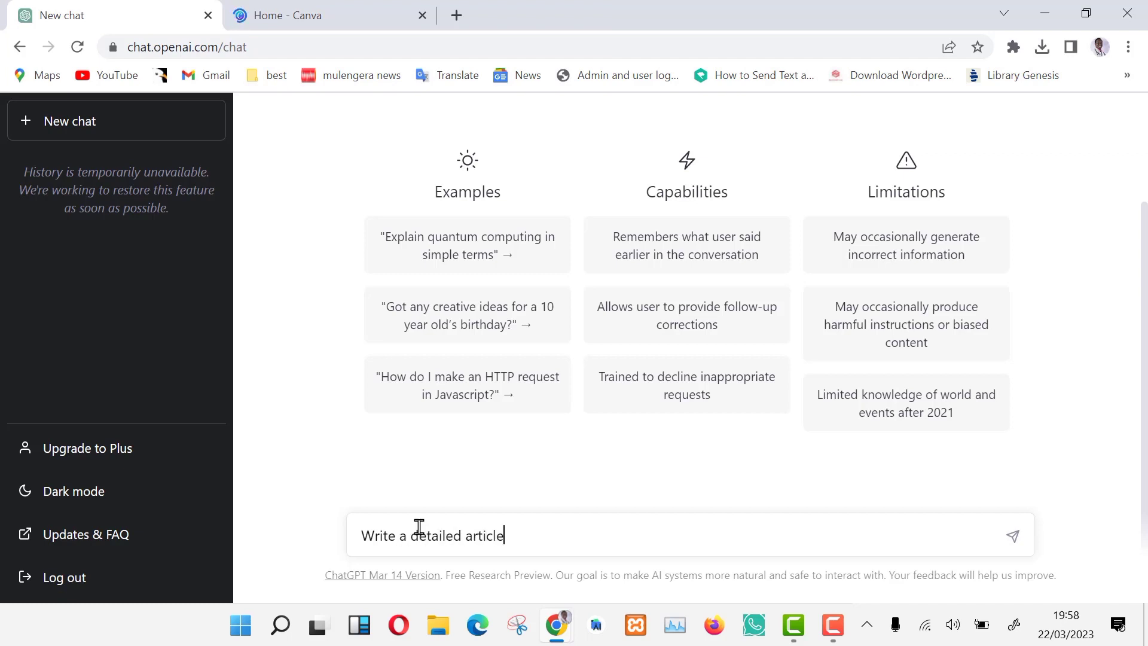
text(computing, organize it a)
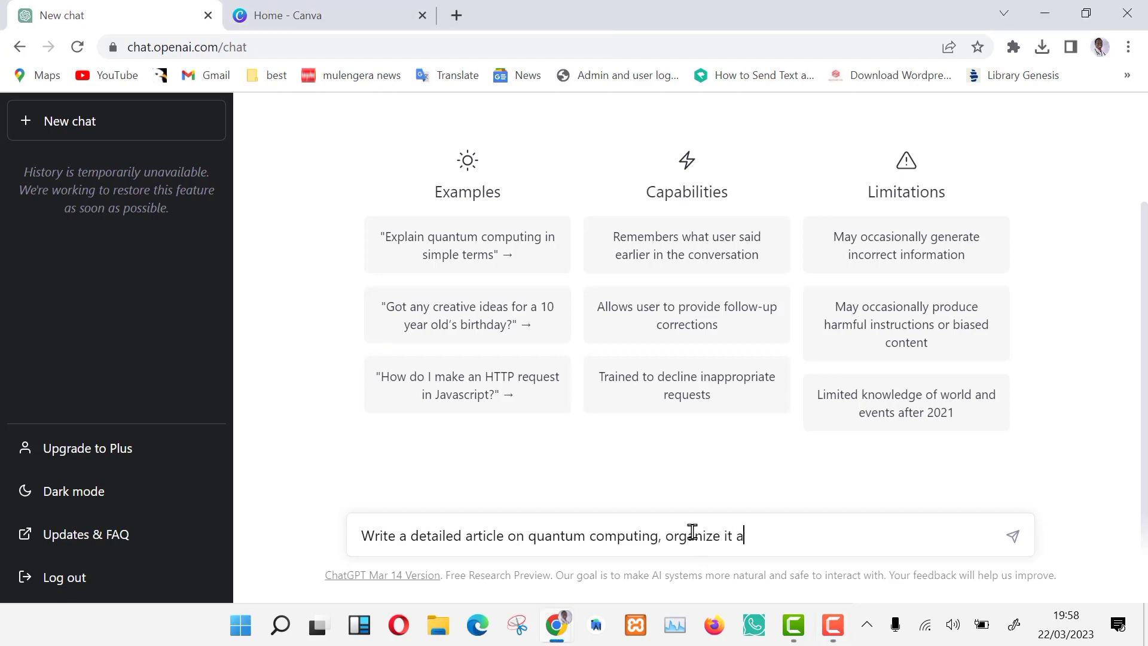
text( formart)
key(Return)
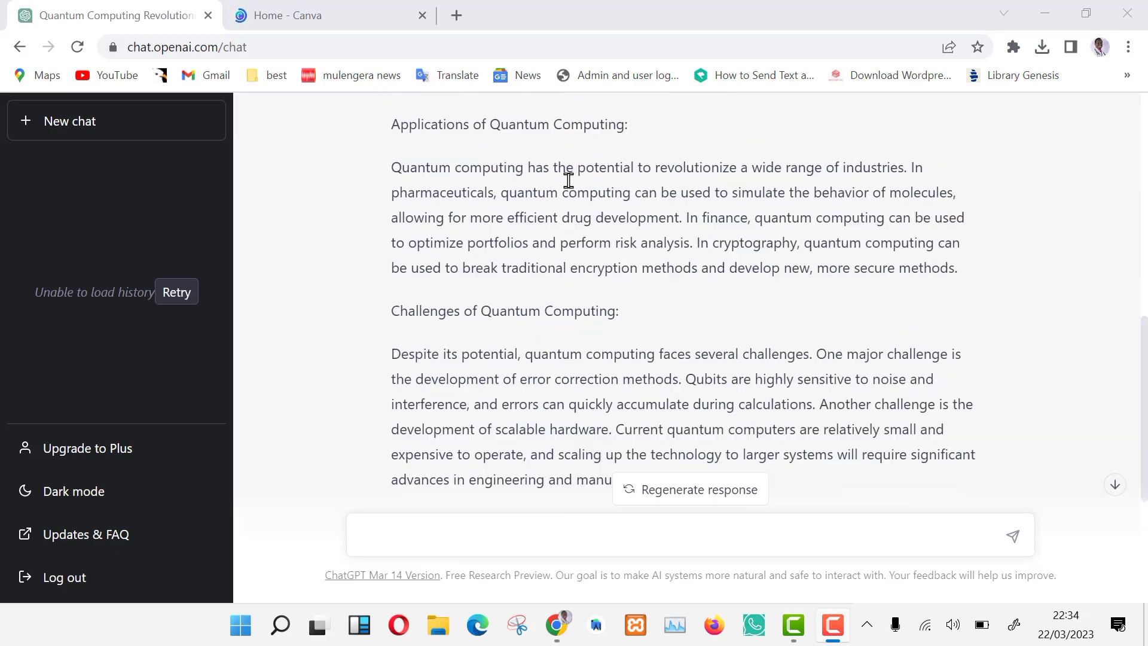
scroll(533, 179, up, 10)
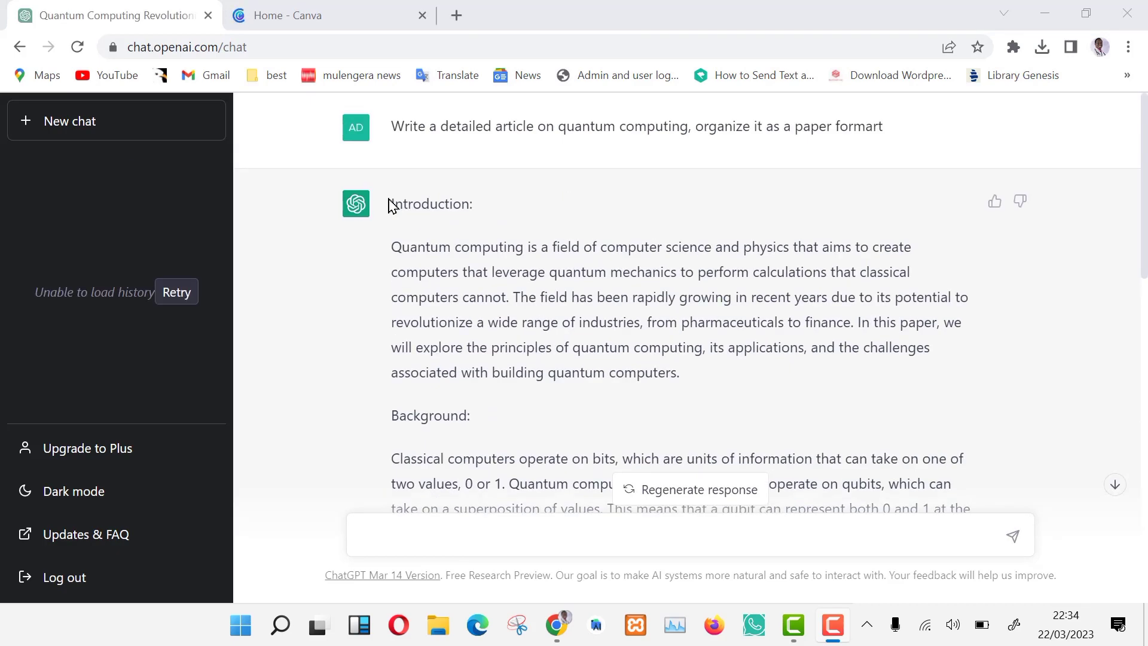
drag(390, 204, 928, 459)
- From Canva Home, start a Docs to Decks doc and close its welcome message with Don't show again ticked
key(ctrl+Tab)
scroll(421, 341, down, 2)
scroll(421, 341, up, 2)
click(431, 400)
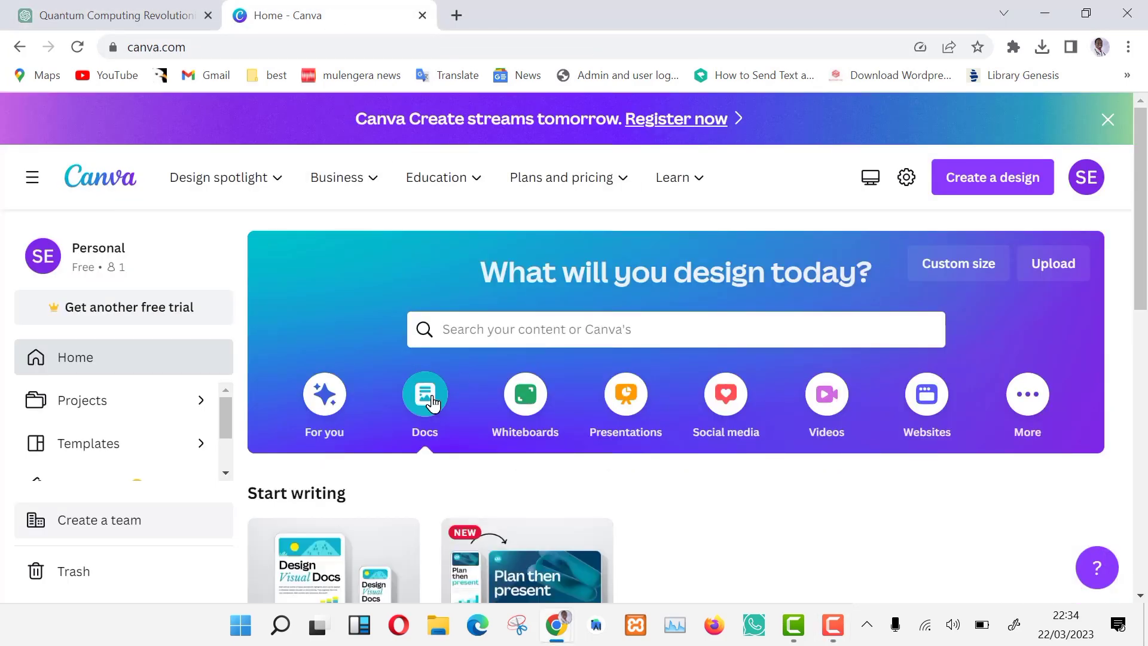
scroll(432, 401, down, 3)
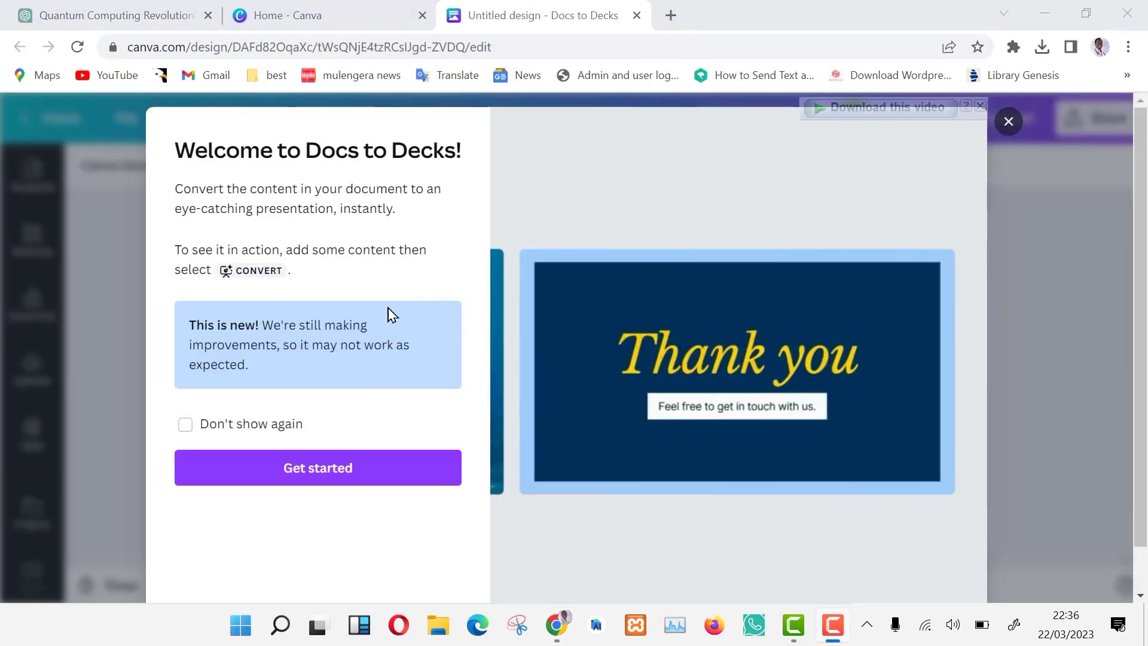
scroll(346, 383, down, 2)
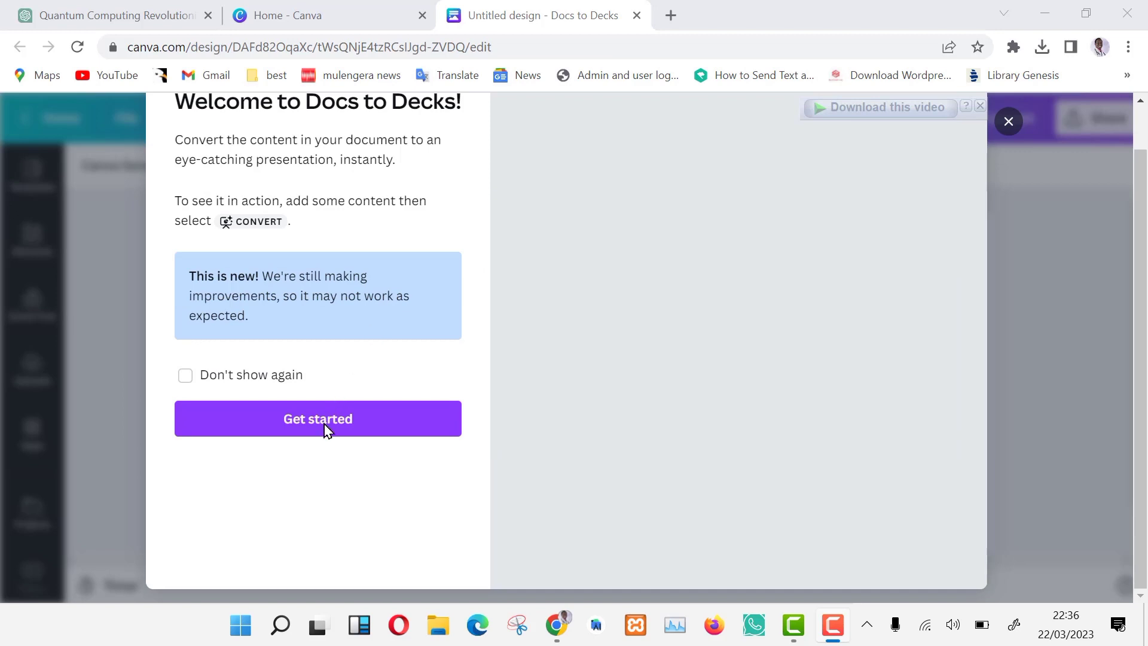
click(224, 376)
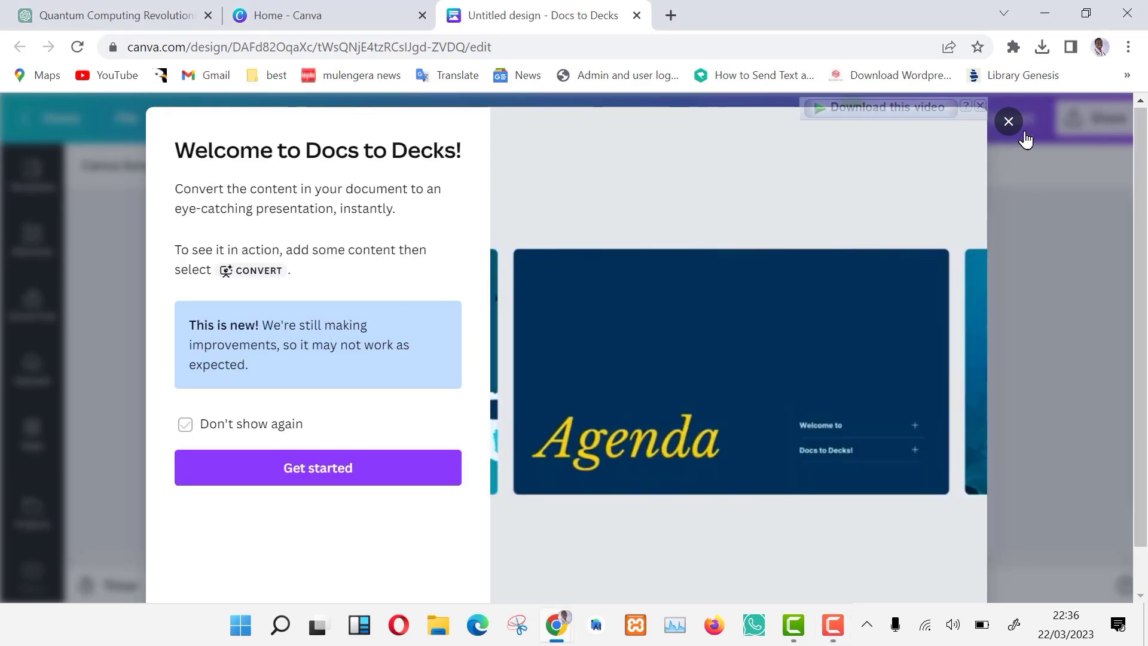
click(1009, 122)
- Dismiss the video download pop-up over the document
click(981, 107)
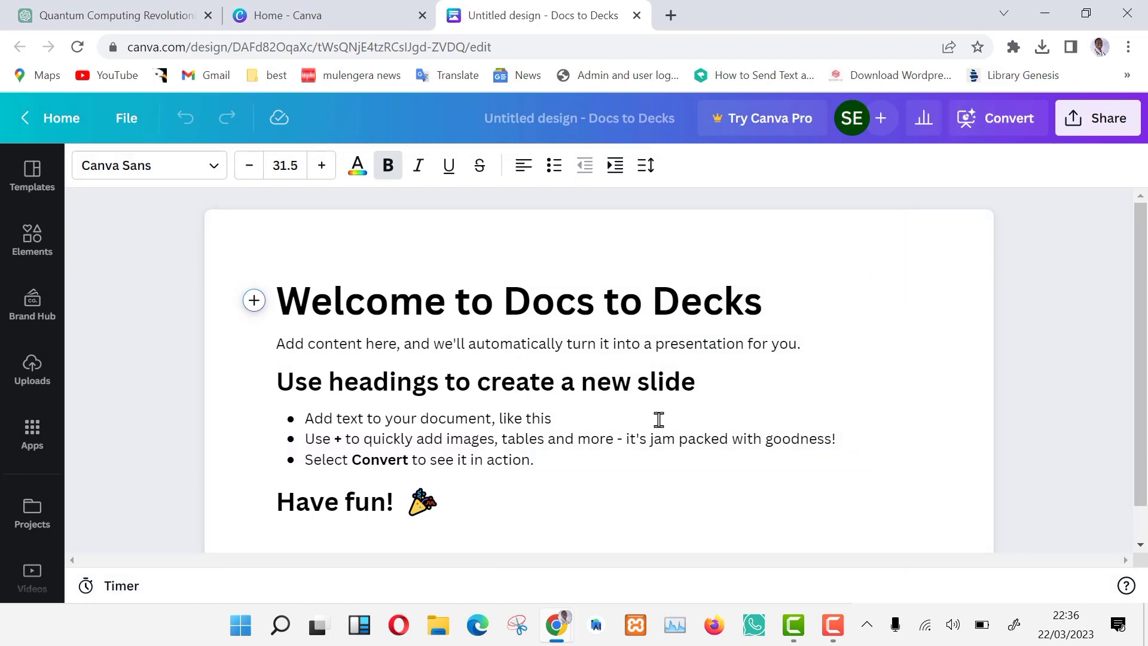
scroll(659, 418, down, 1)
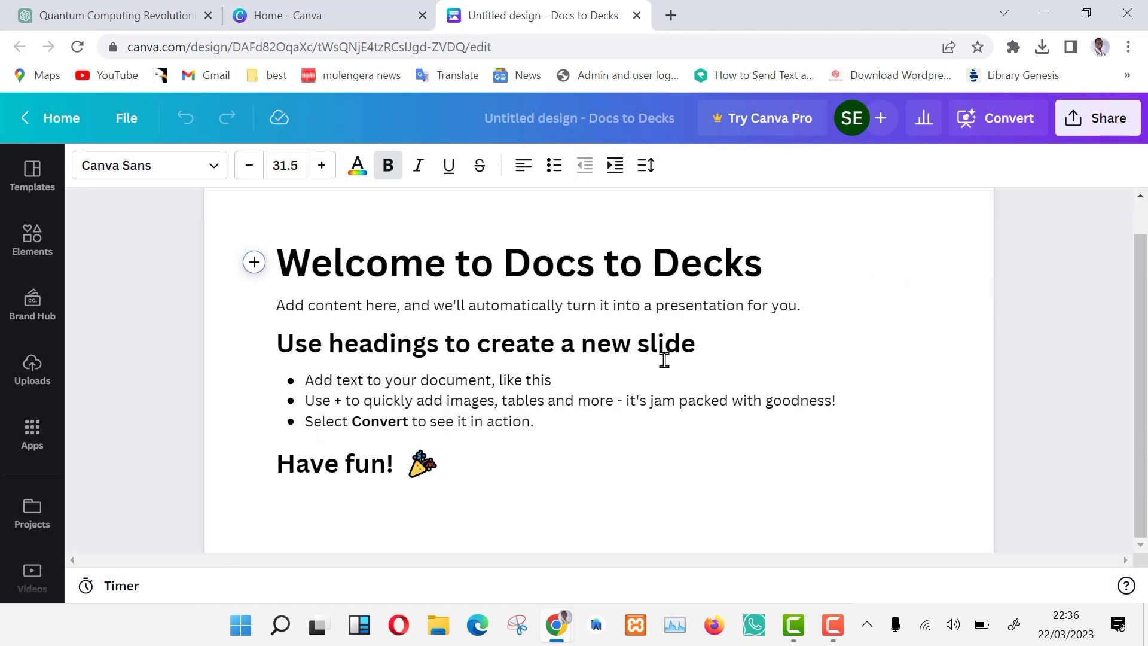
scroll(663, 359, up, 1)
scroll(598, 407, down, 1)
- Delete all the sample text and paste in the copied quantum computing article
shift+click(351, 307)
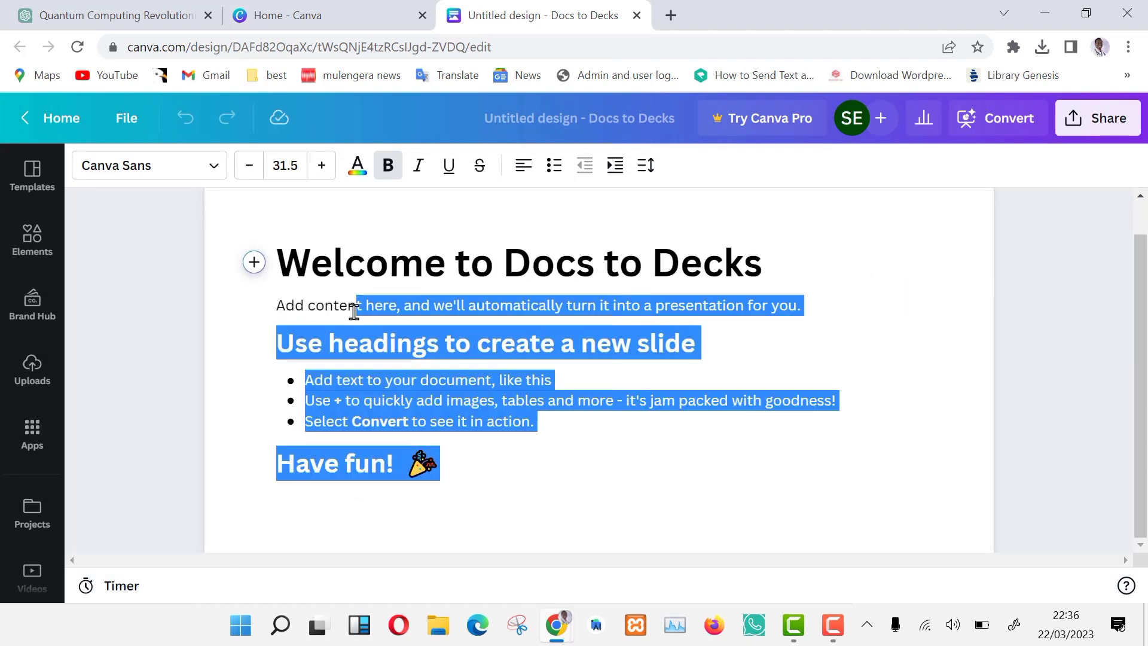
shift+click(275, 225)
key(Delete)
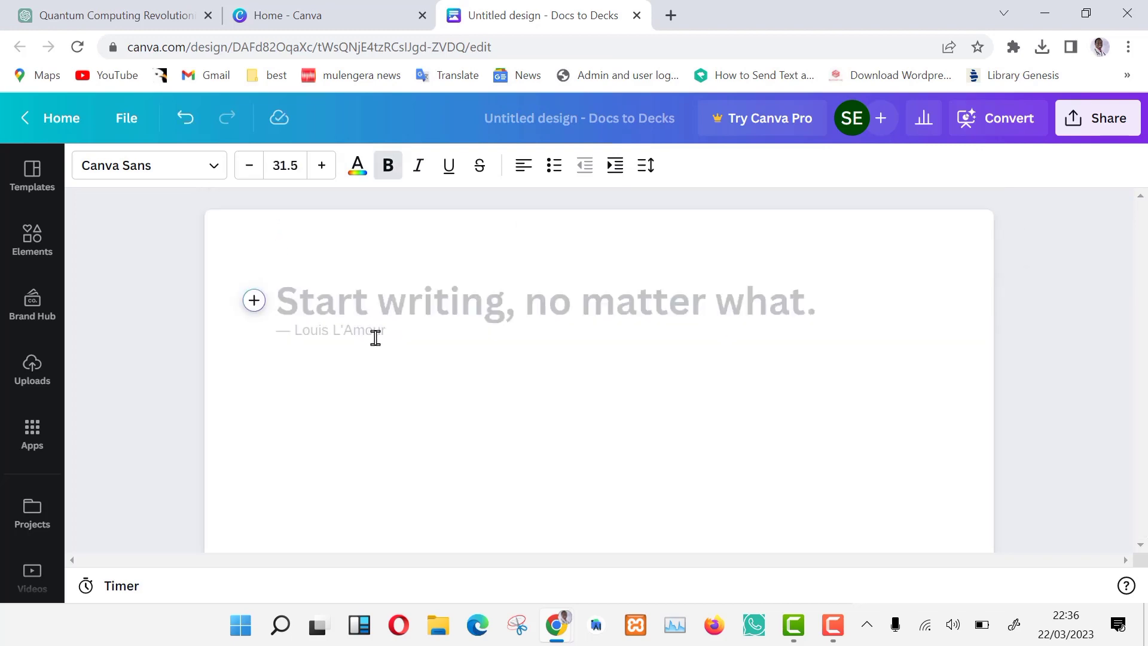
right_click(311, 314)
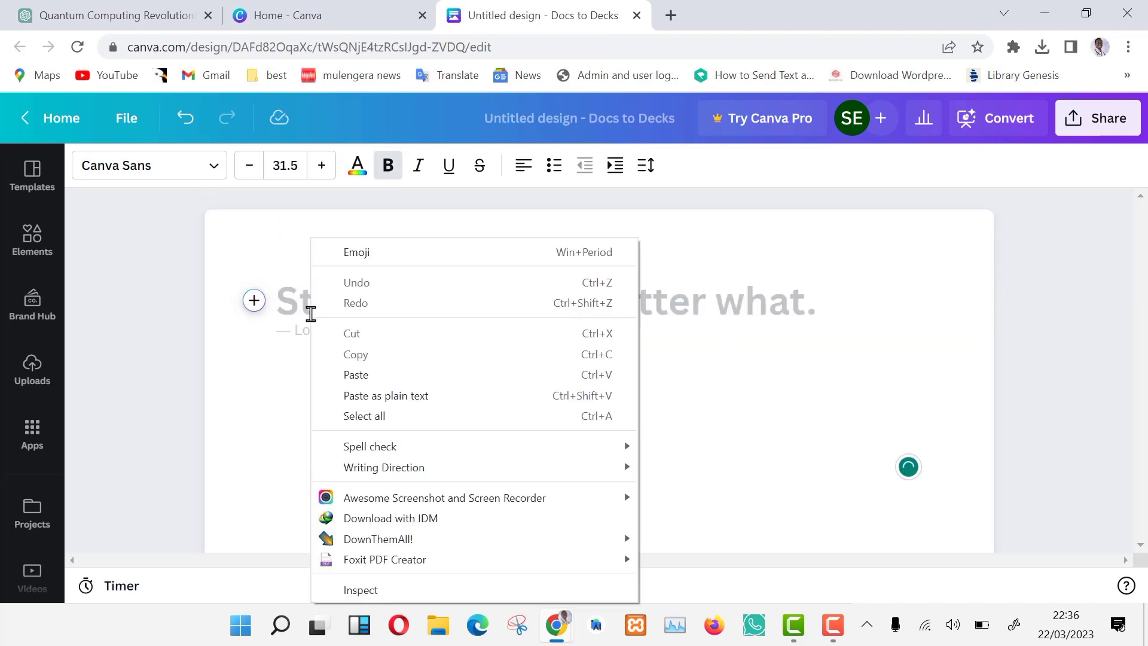
click(374, 377)
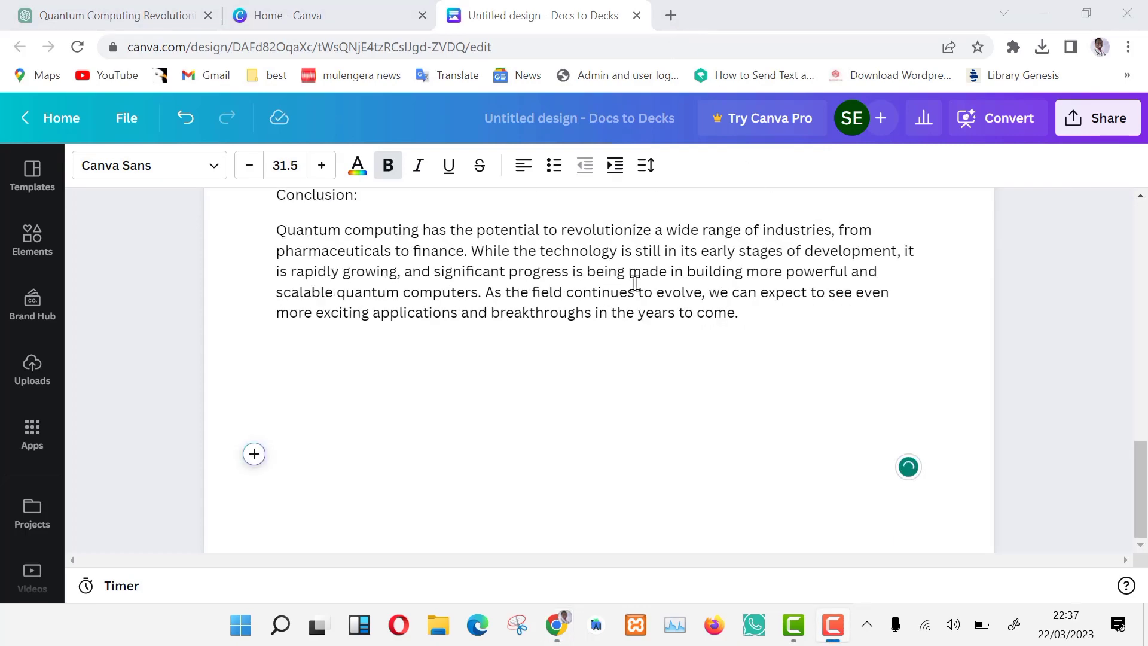
scroll(631, 282, up, 15)
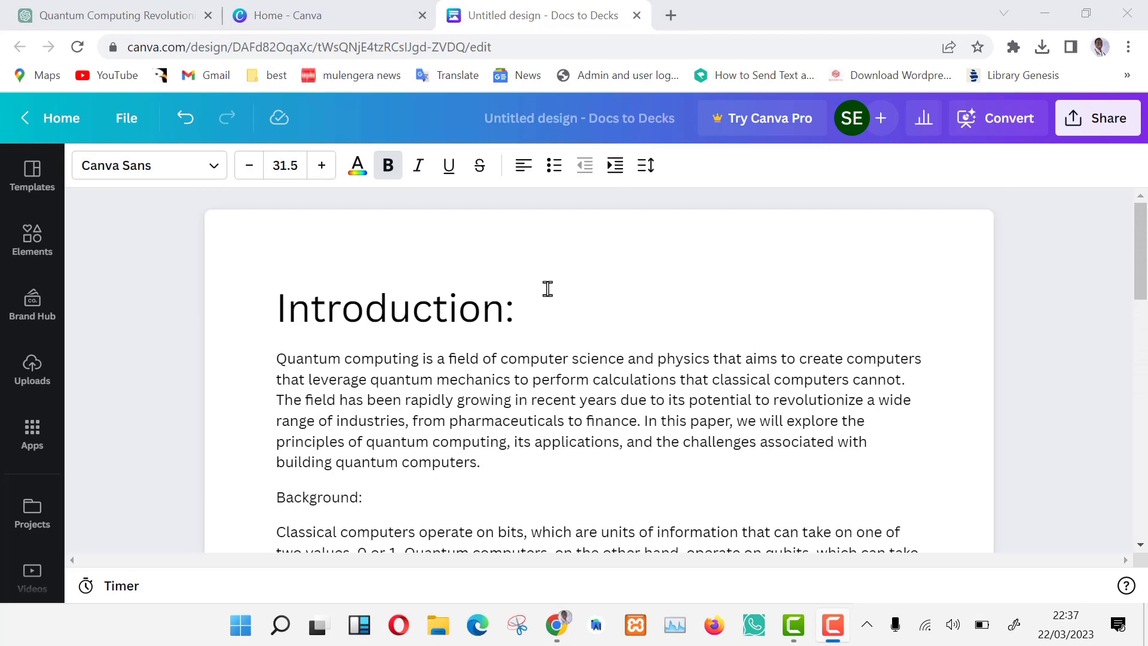
scroll(548, 289, down, 15)
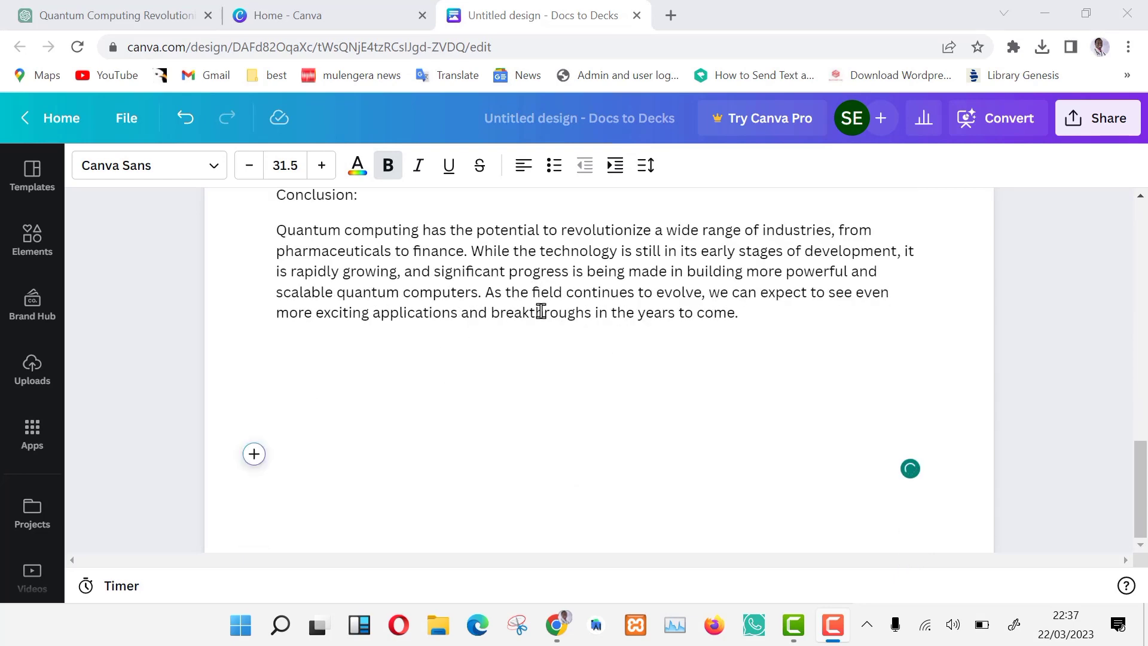
scroll(542, 311, up, 15)
- Convert the doc to a presentation and preview the pink and purple wave design
click(987, 129)
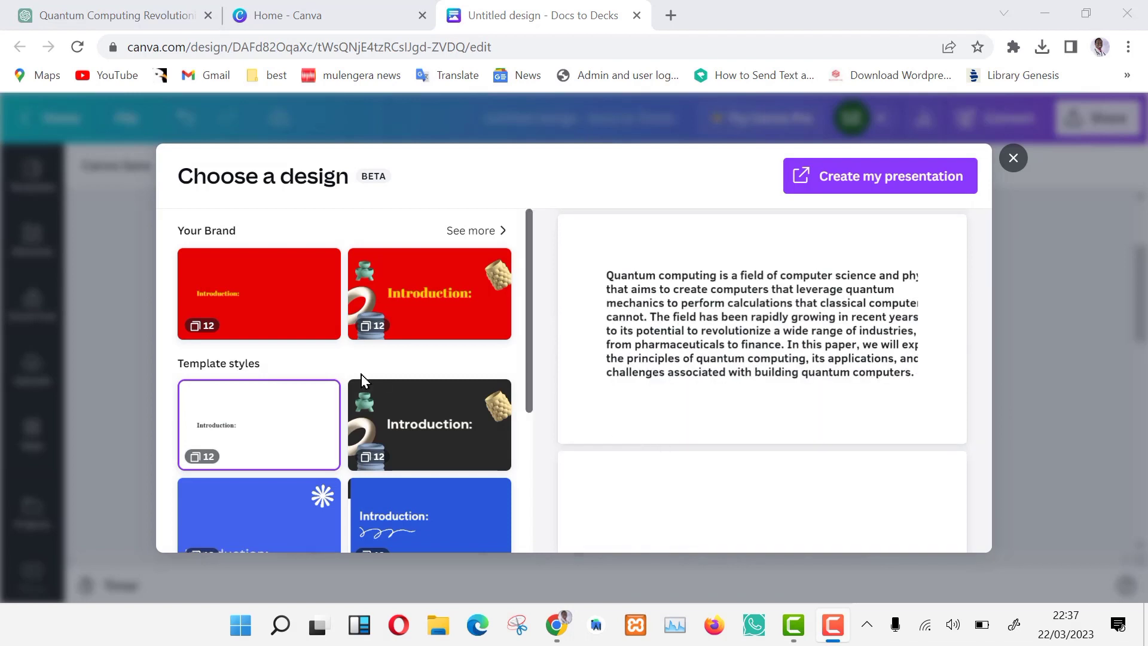
scroll(363, 380, down, 5)
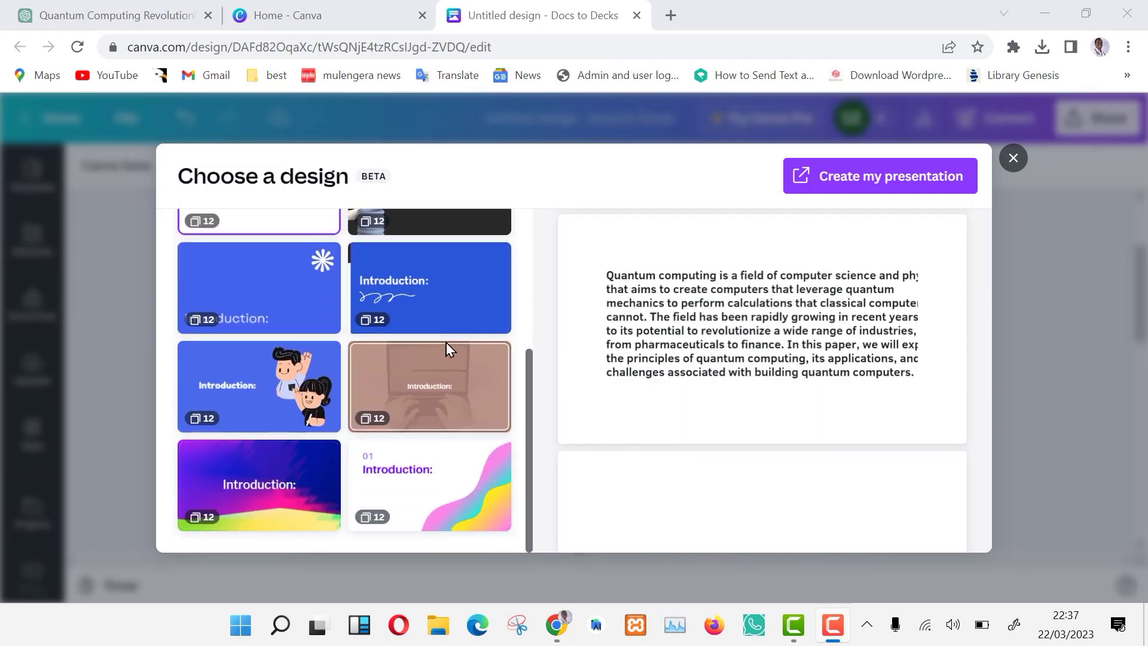
scroll(446, 343, up, 5)
scroll(447, 345, down, 5)
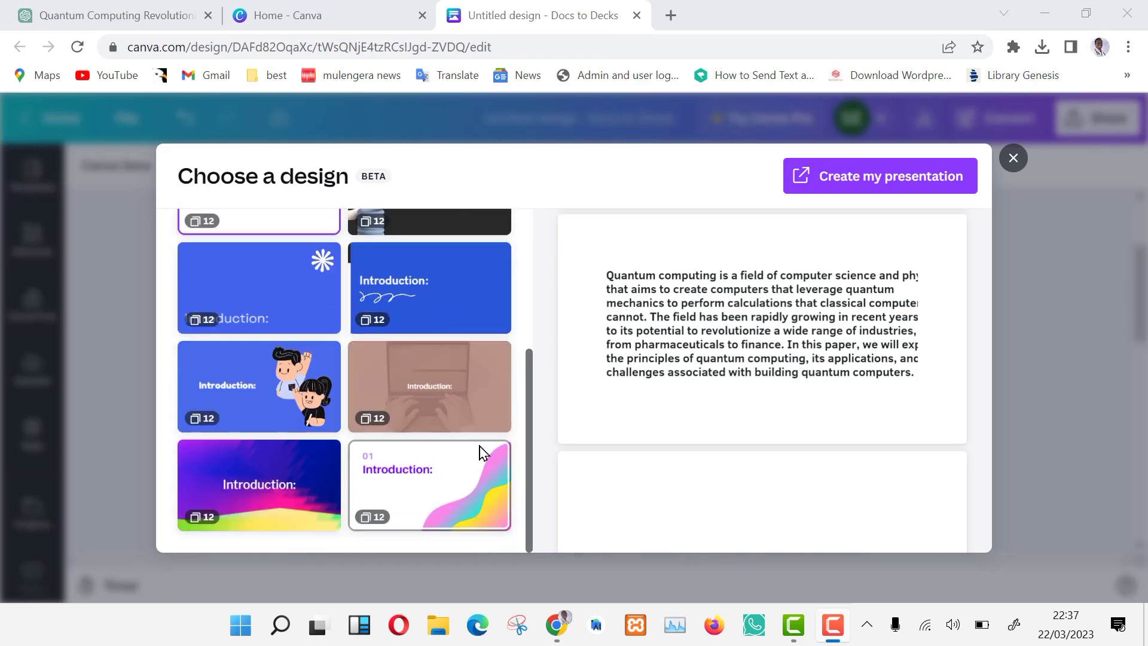
click(455, 480)
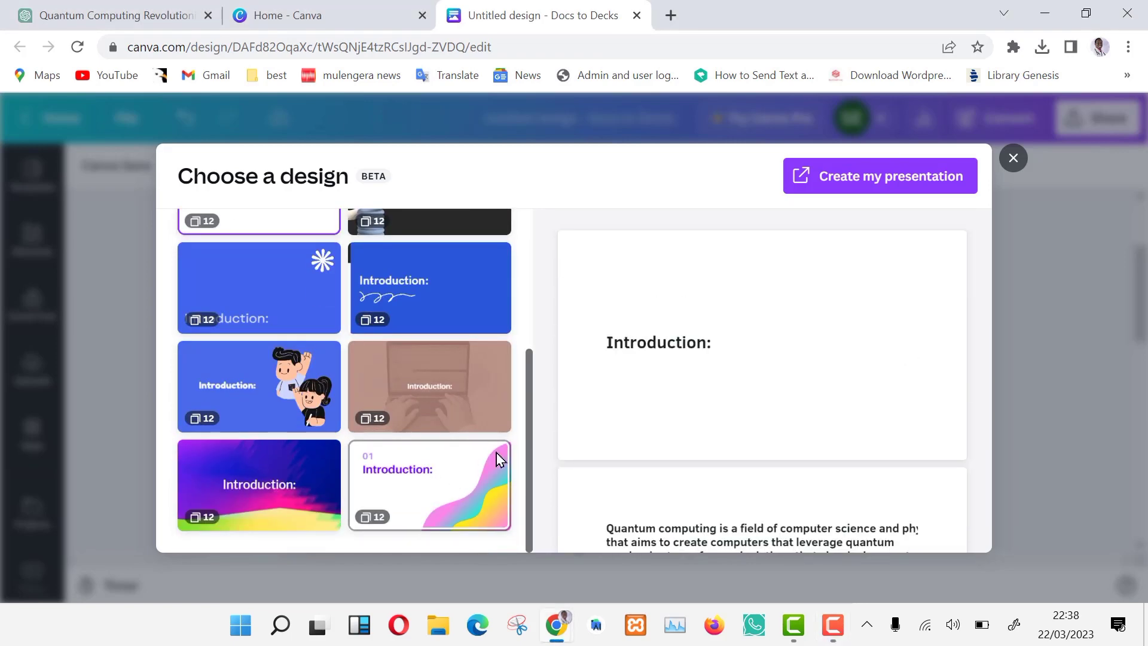
- Preview the purple gradient design, then generate the deck in the dark 3-D style
scroll(784, 392, down, 8)
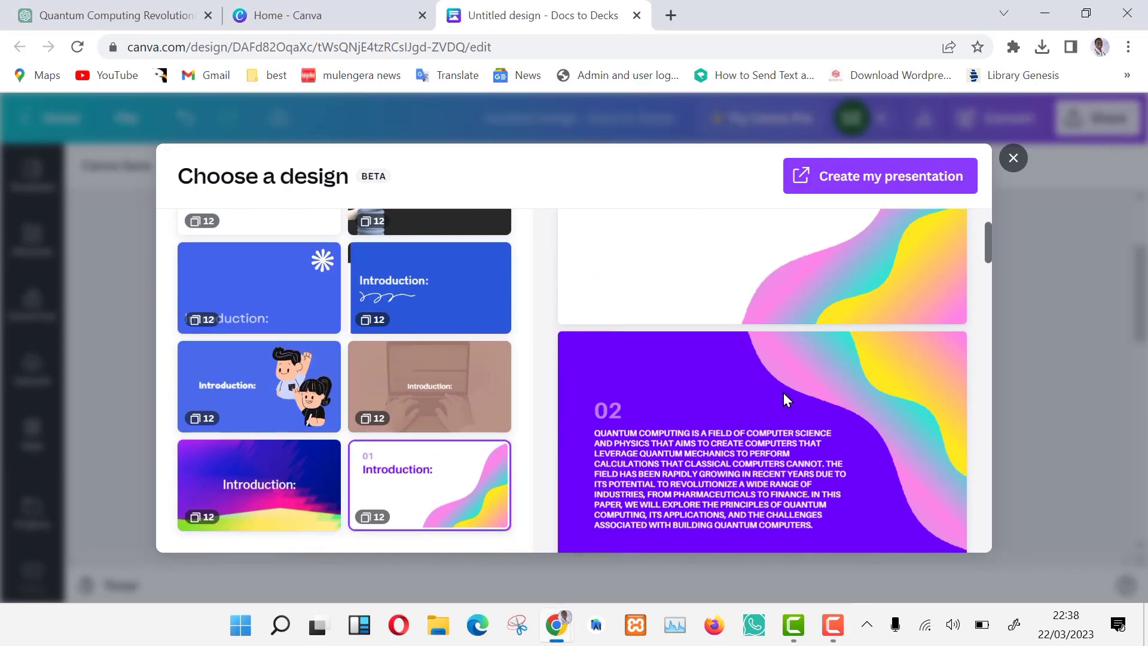
scroll(783, 398, down, 10)
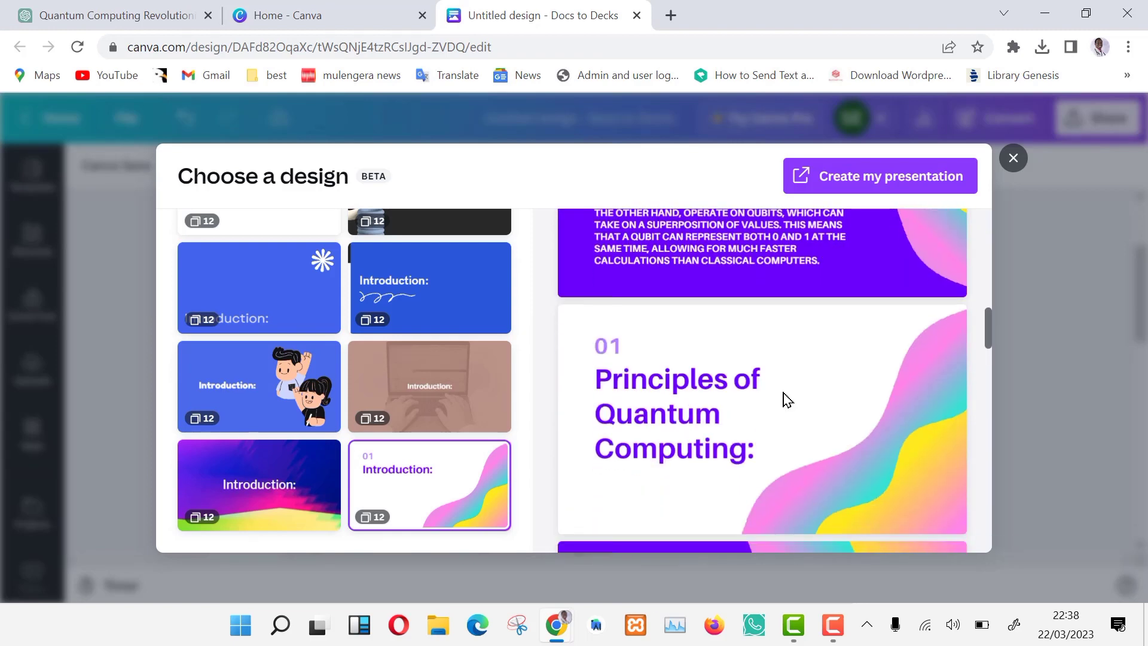
scroll(785, 398, down, 10)
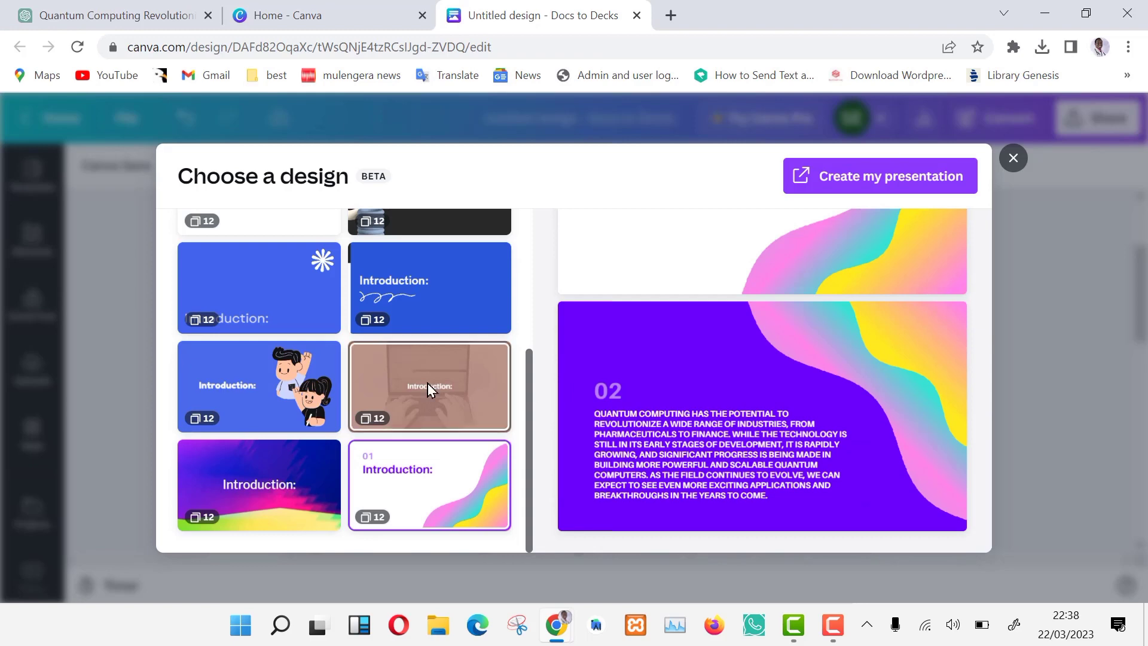
click(261, 459)
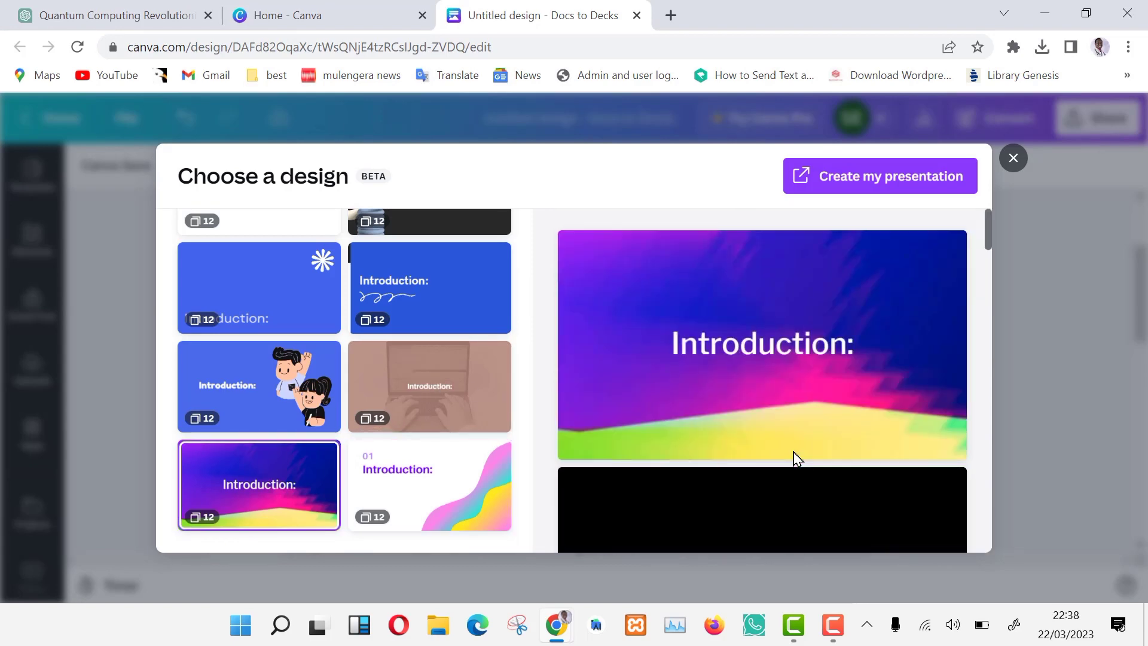
scroll(794, 451, down, 2)
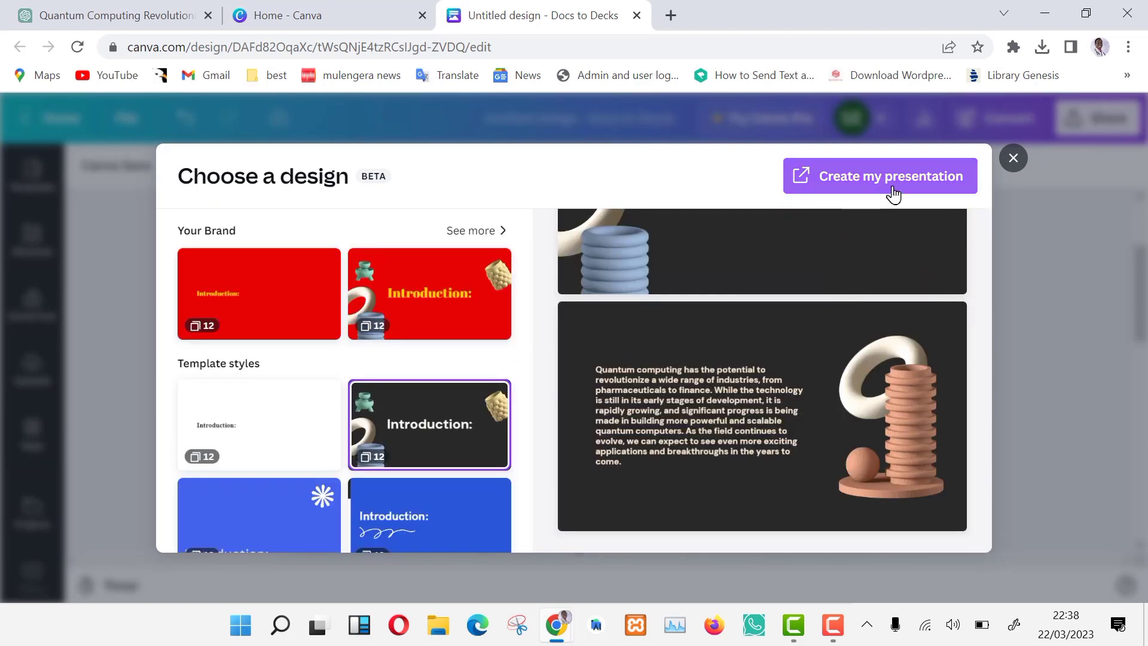
click(893, 193)
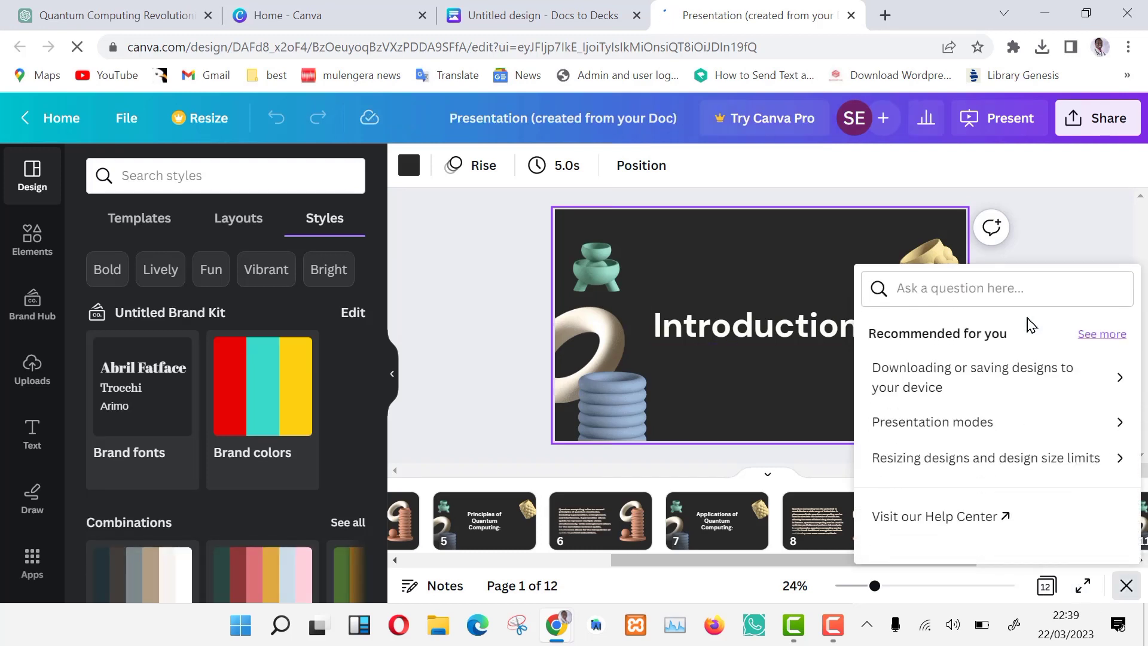
- Close Help, view the deck full screen, and nudge slide 12's 3-D image slightly left
click(1126, 585)
click(1083, 586)
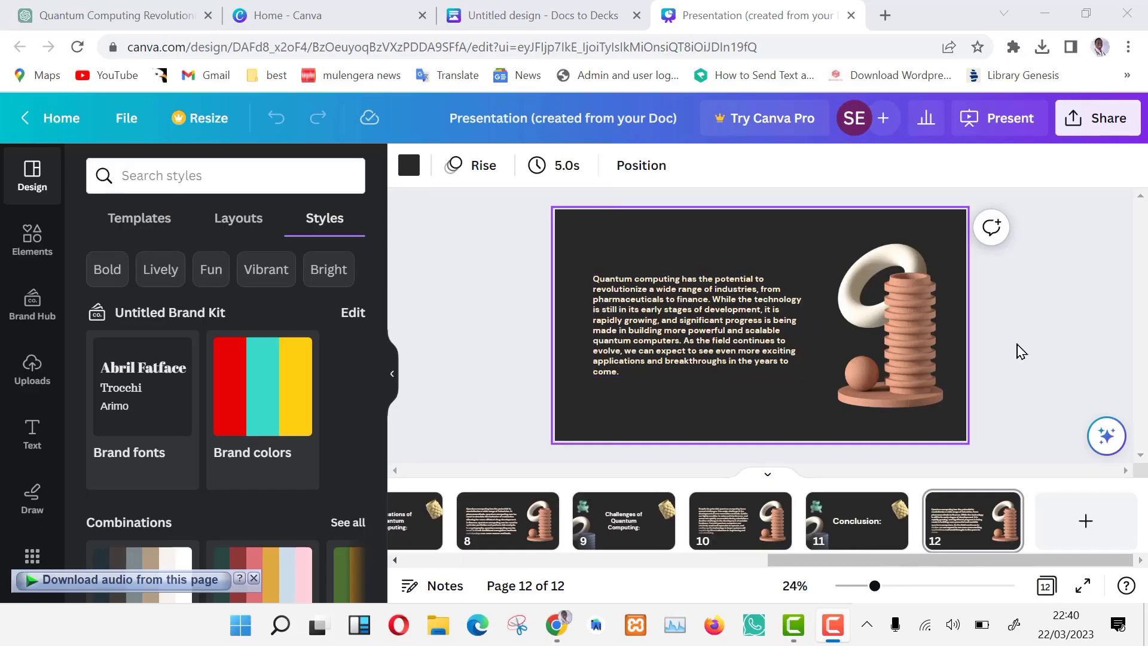
click(924, 325)
mouse_move(923, 324)
mouse_down()
mouse_move(896, 329)
mouse_move(925, 343)
mouse_up()
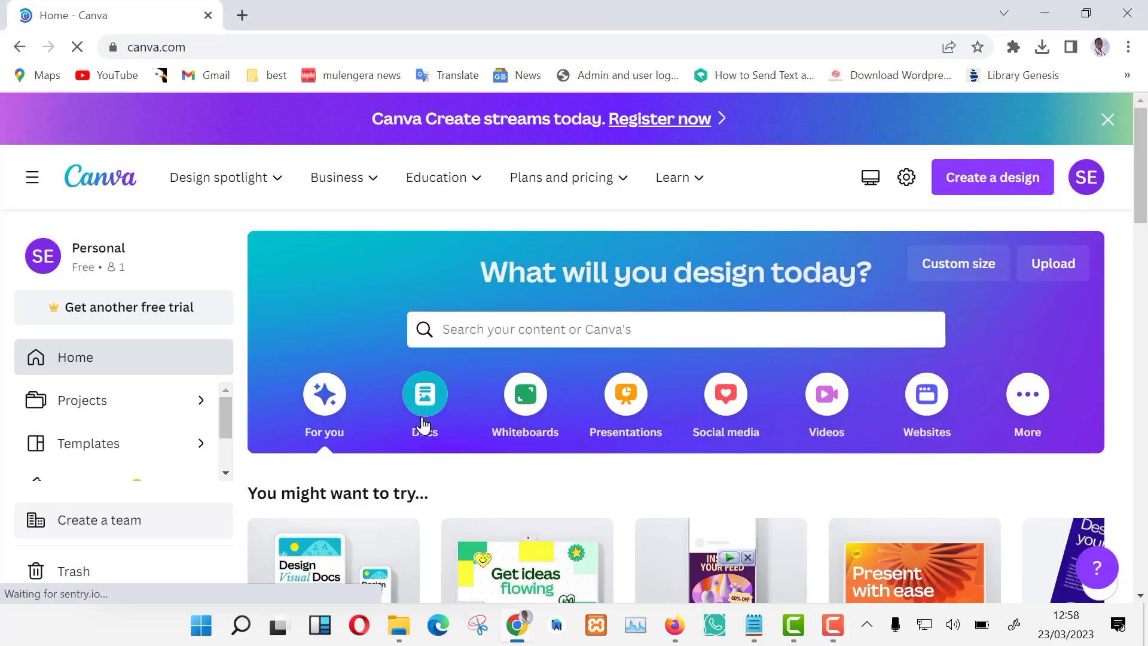
- Build a second 12-slide deck in the purple and pink wave design after browsing Brand Kit designs
click(423, 424)
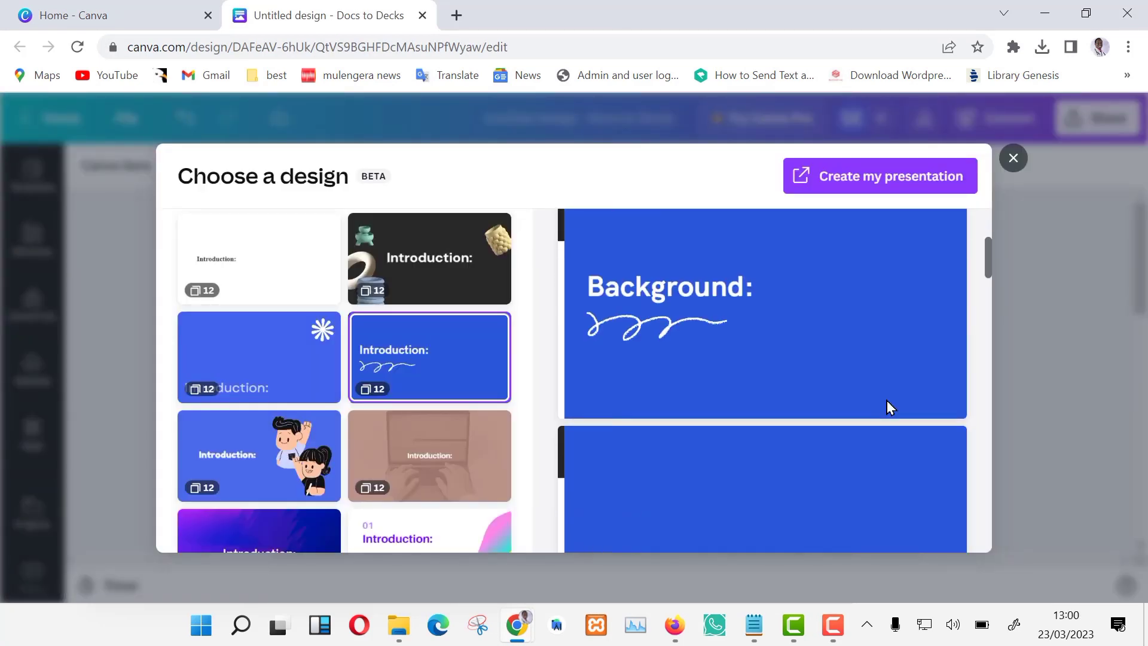
scroll(888, 401, down, 10)
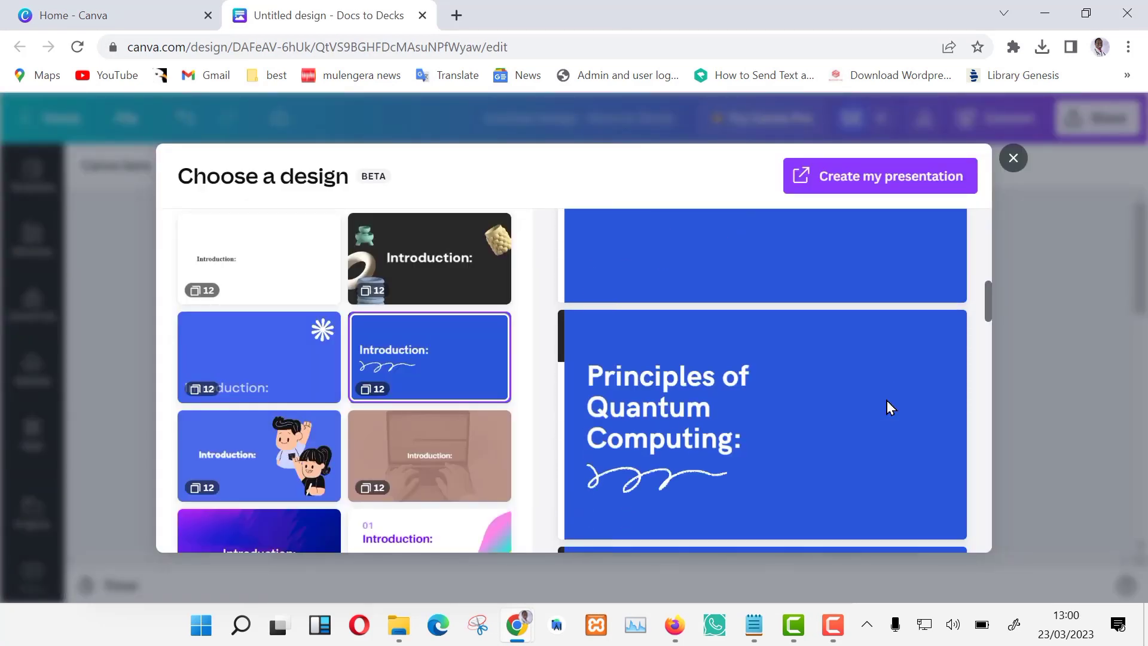
scroll(888, 400, down, 2)
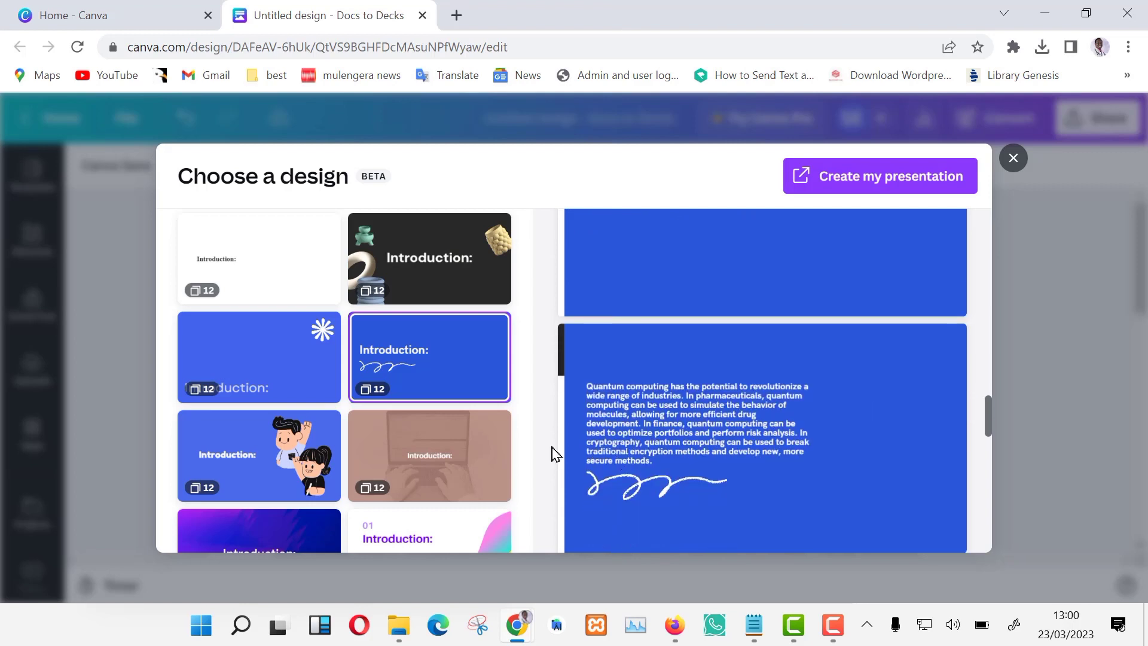
scroll(422, 457, down, 2)
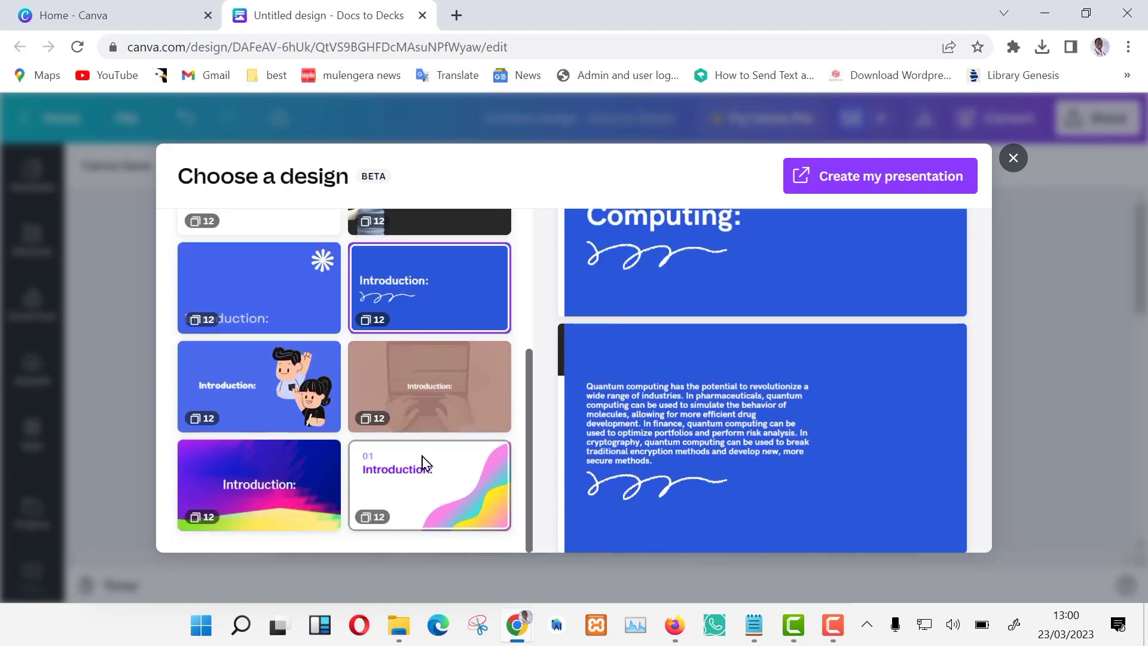
scroll(422, 456, up, 4)
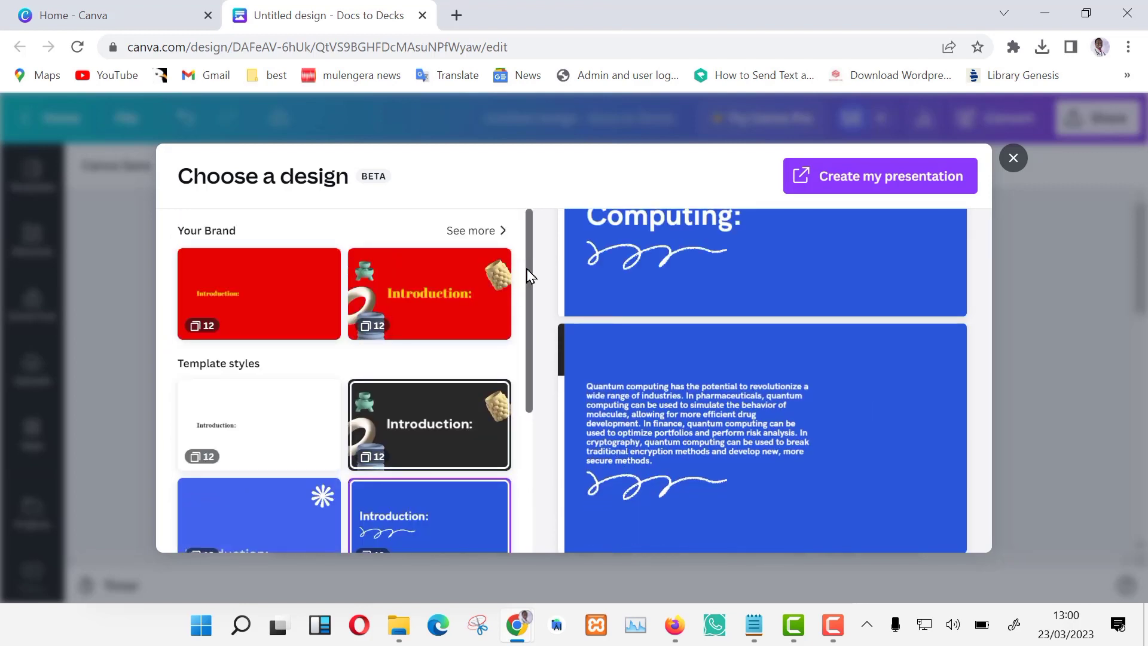
click(488, 238)
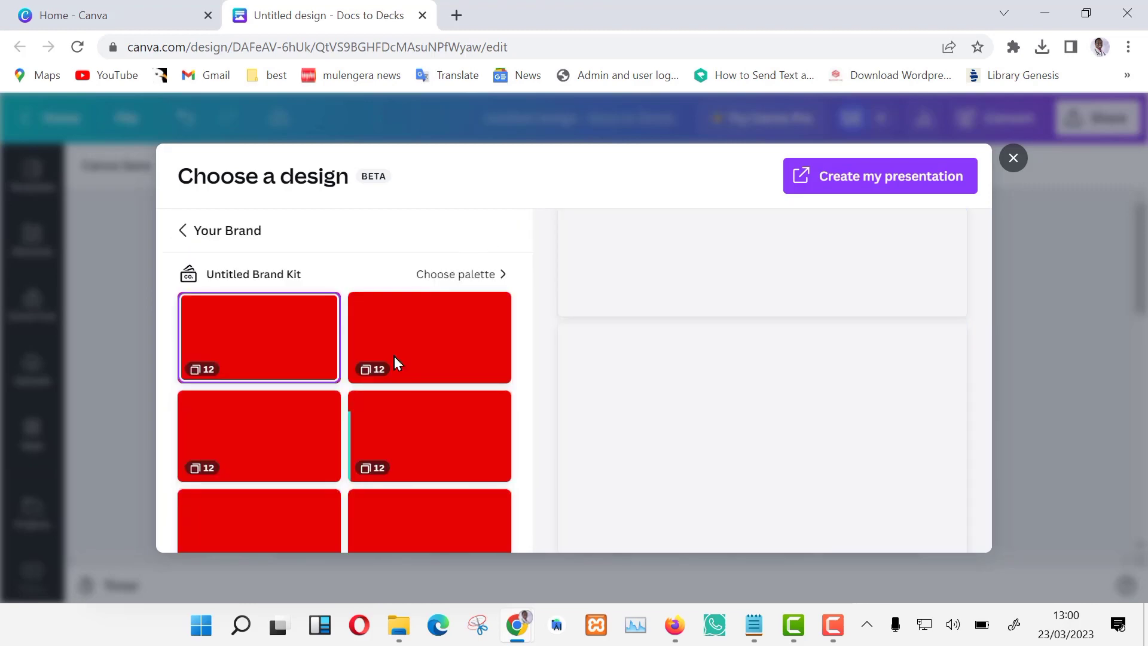
click(436, 372)
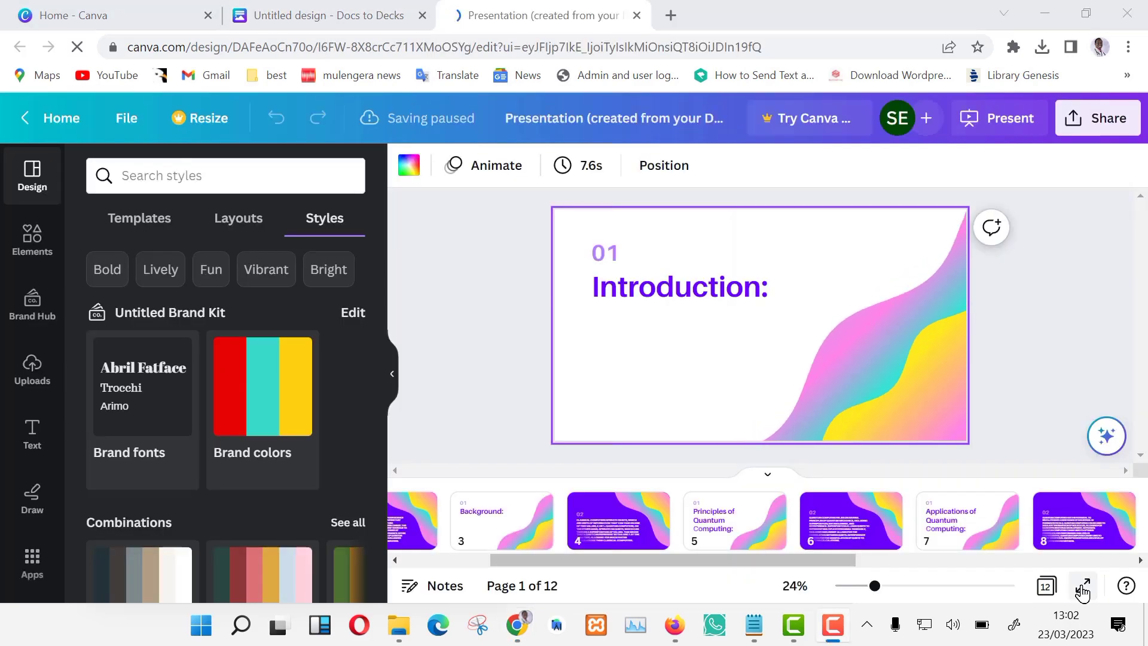
- View the deck full screen and scroll through its slides before reopening the dark 3-D version
click(1084, 589)
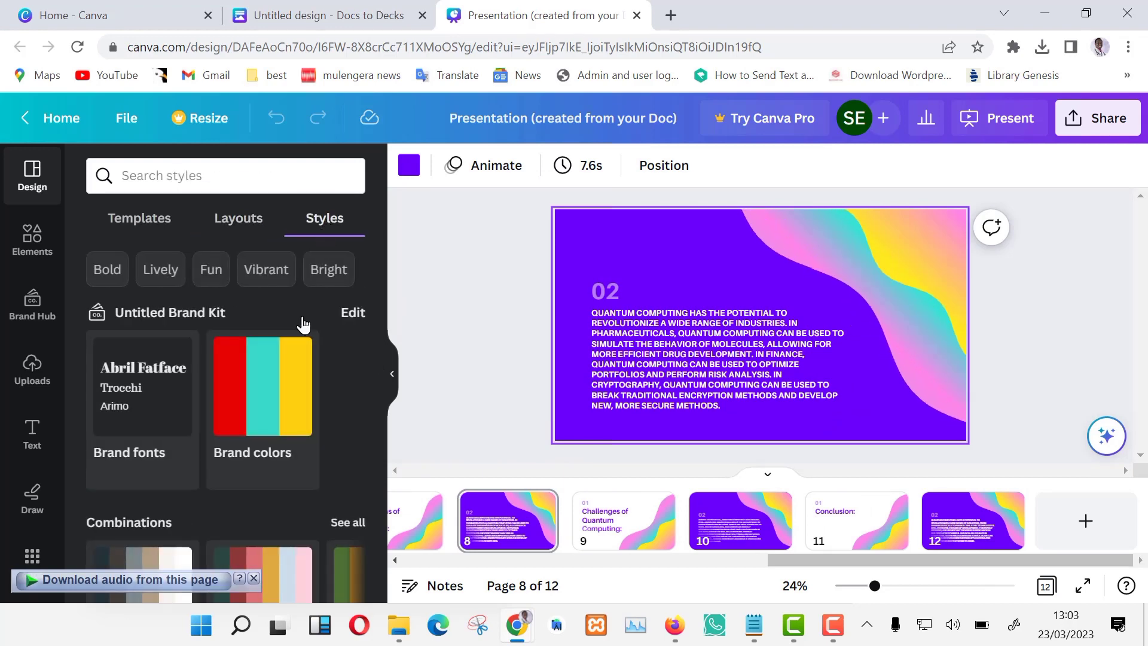
scroll(267, 446, down, 8)
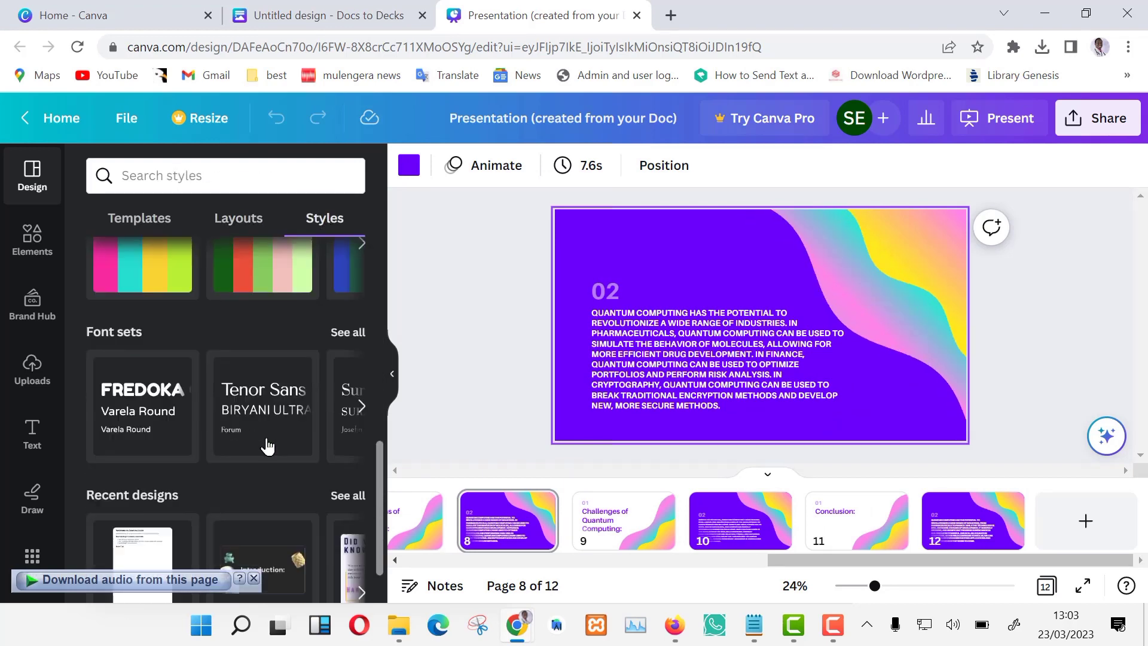
scroll(268, 446, up, 8)
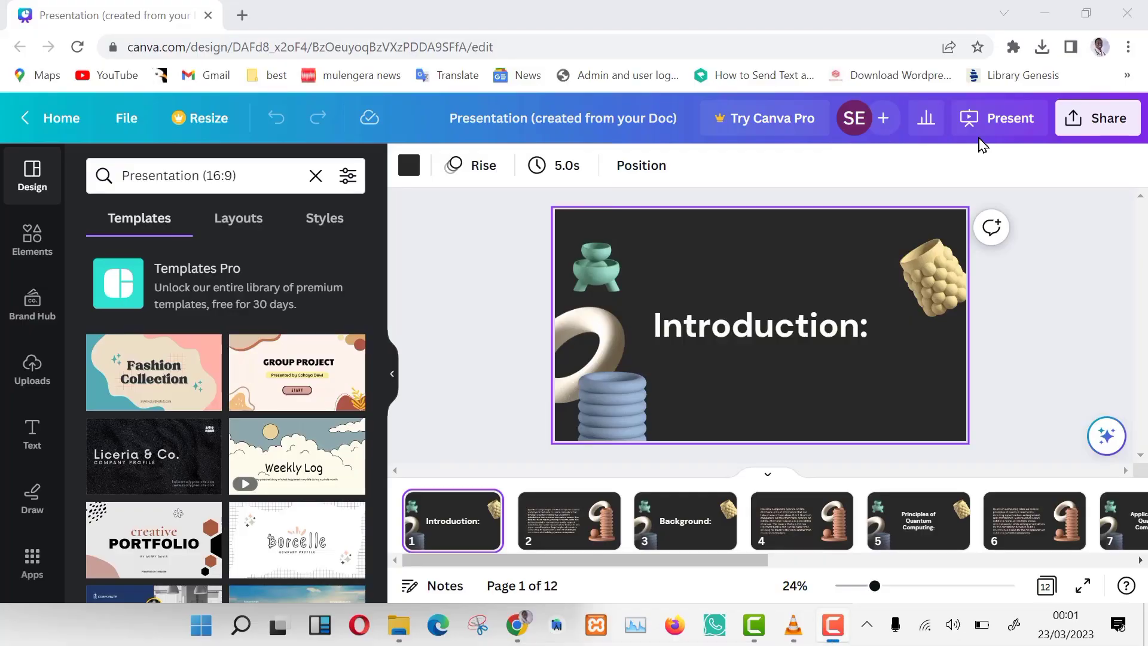
- Open Share > Download, check the File type list for MP4 Video, then close the options
click(1083, 131)
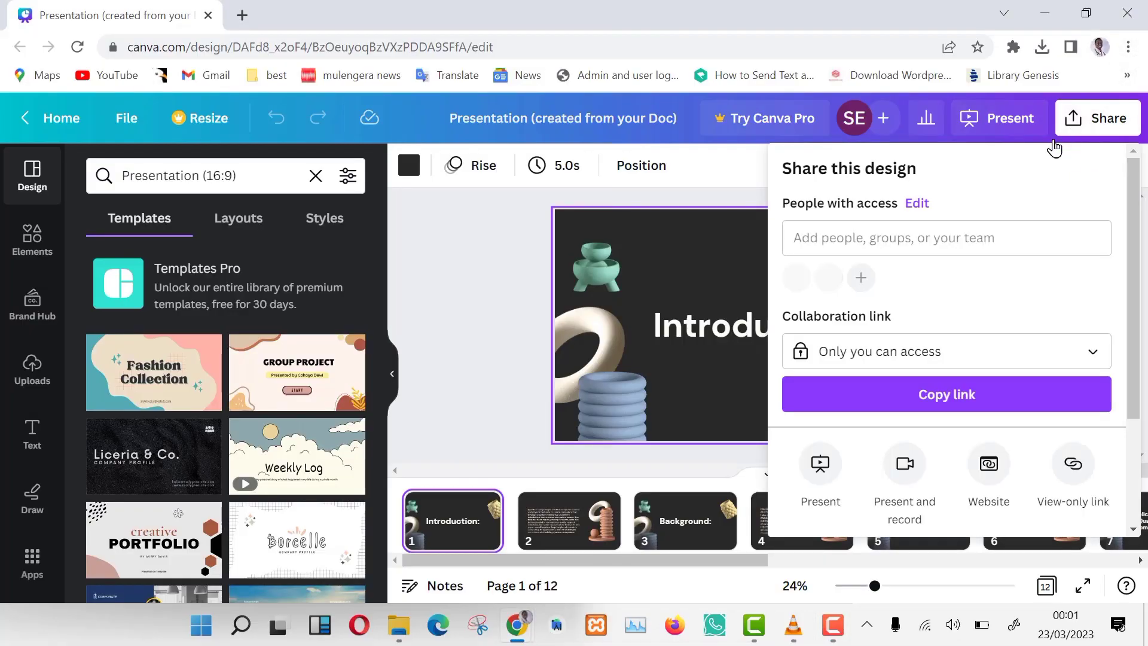
scroll(942, 323, down, 3)
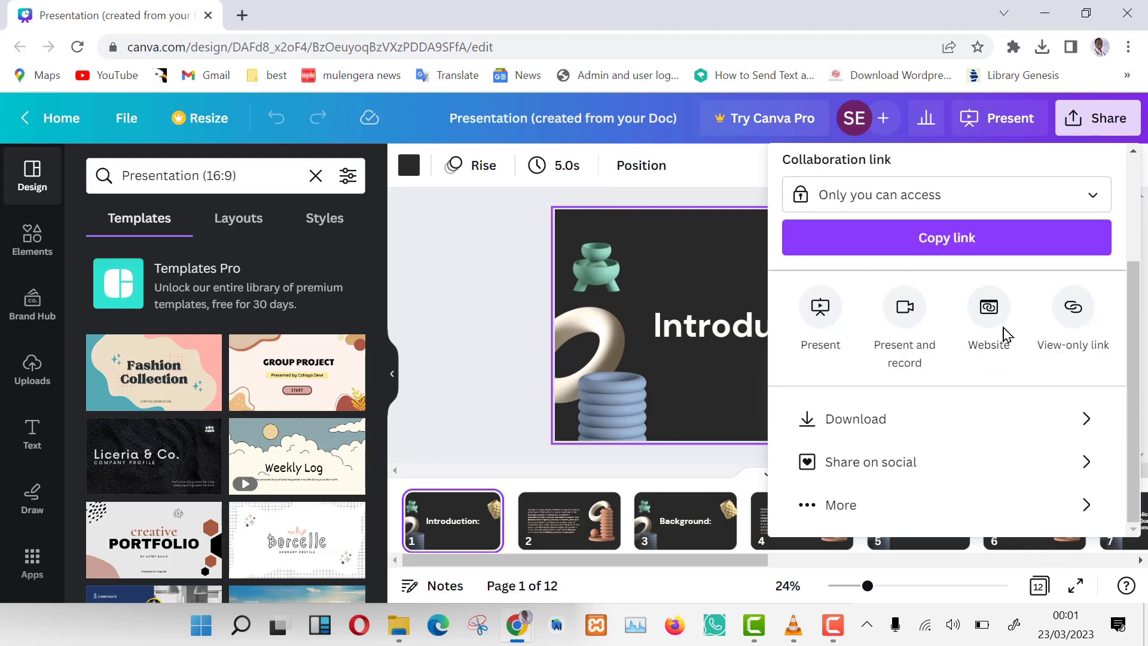
click(957, 418)
click(977, 216)
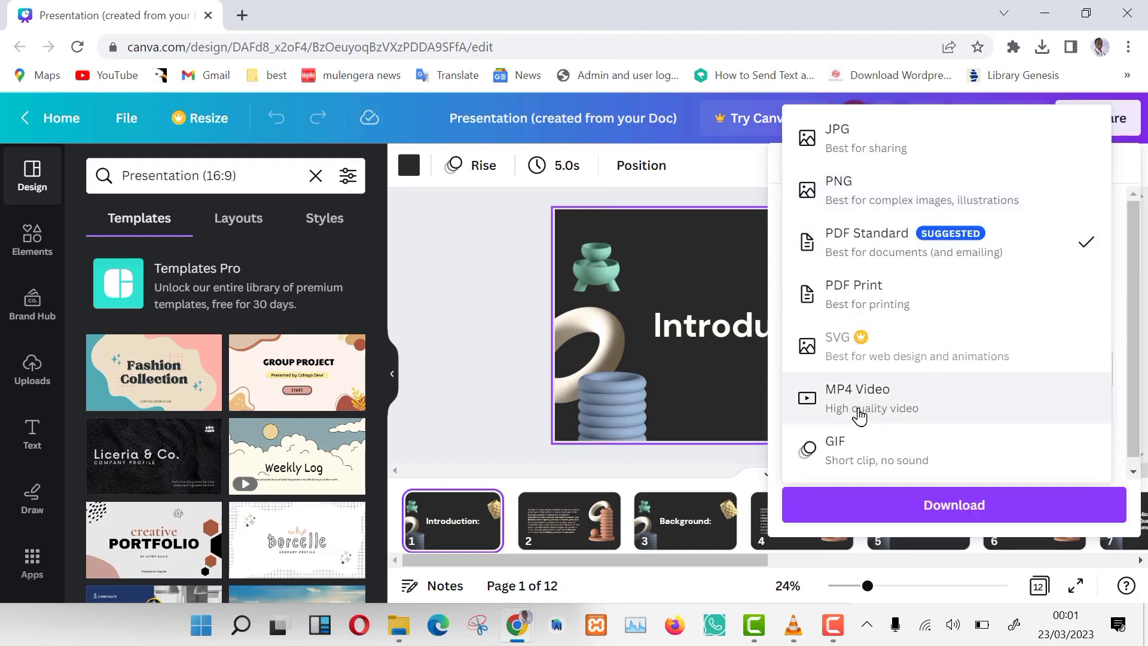
click(454, 384)
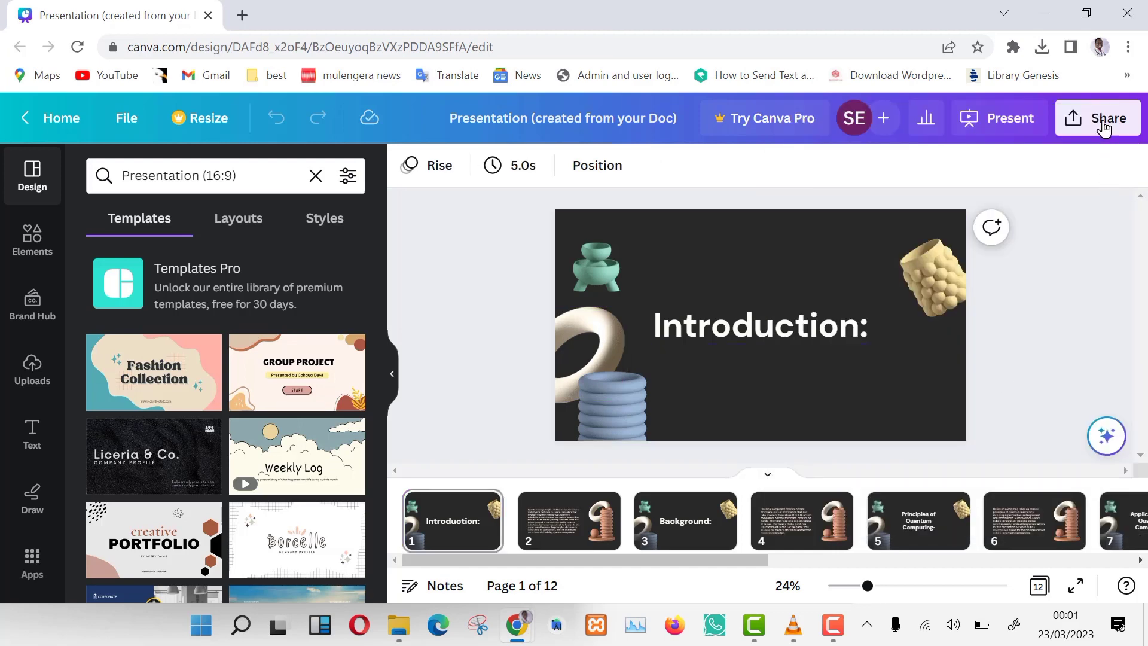